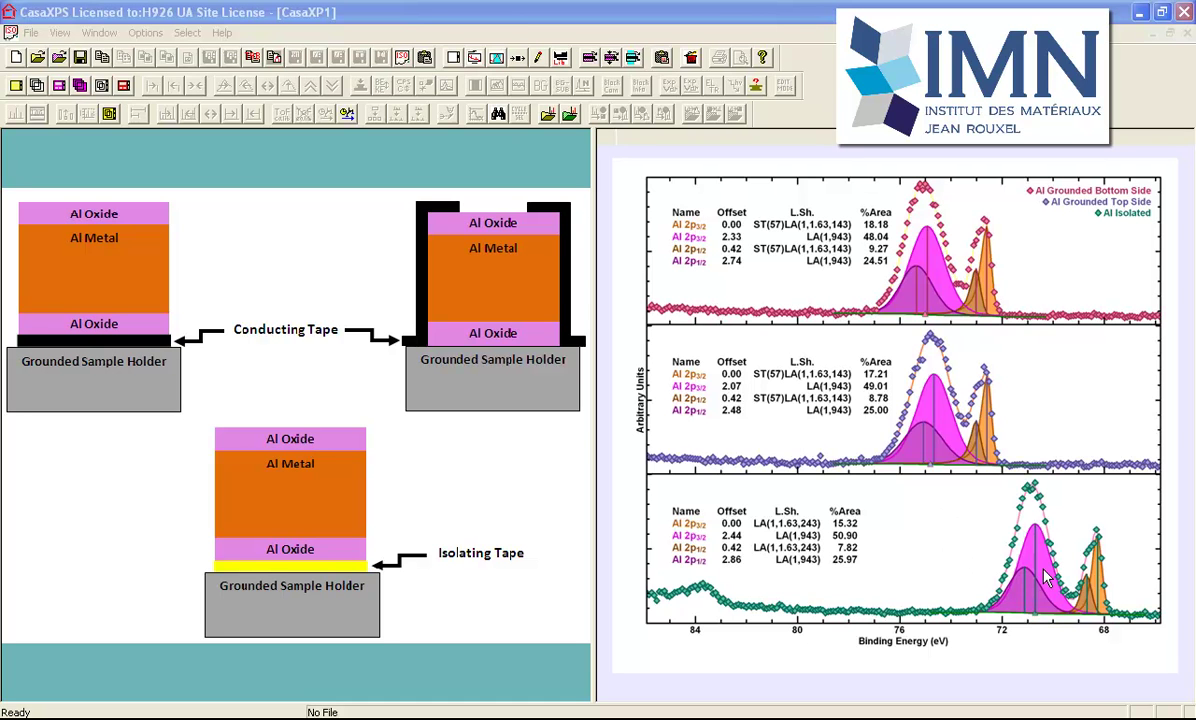
Switch to the open data file 2020-12-15-al-video.vms.
left_click(491, 386)
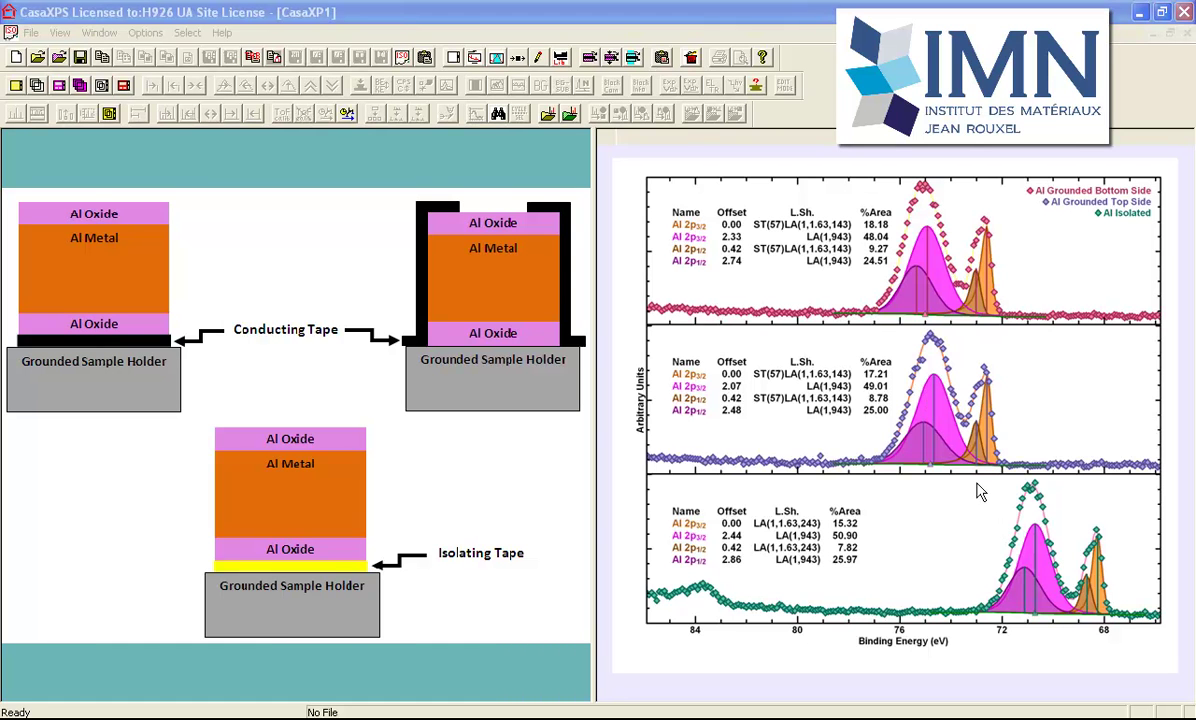
left_click(99, 32)
left_click(115, 140)
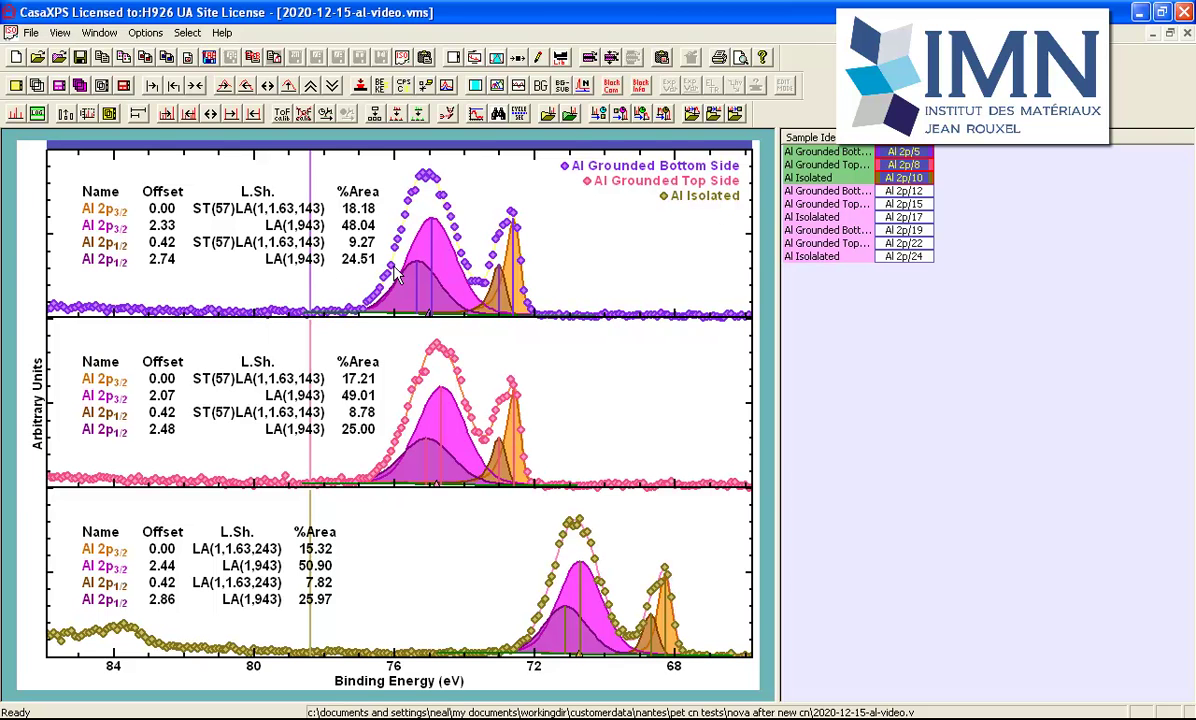
Widen the sample identifier column and display the three Al Grounded Bottom Side spectra (Al 2p/5, Al 2p/12 and Al 2p/19) as stacked plots.
left_click(903, 152)
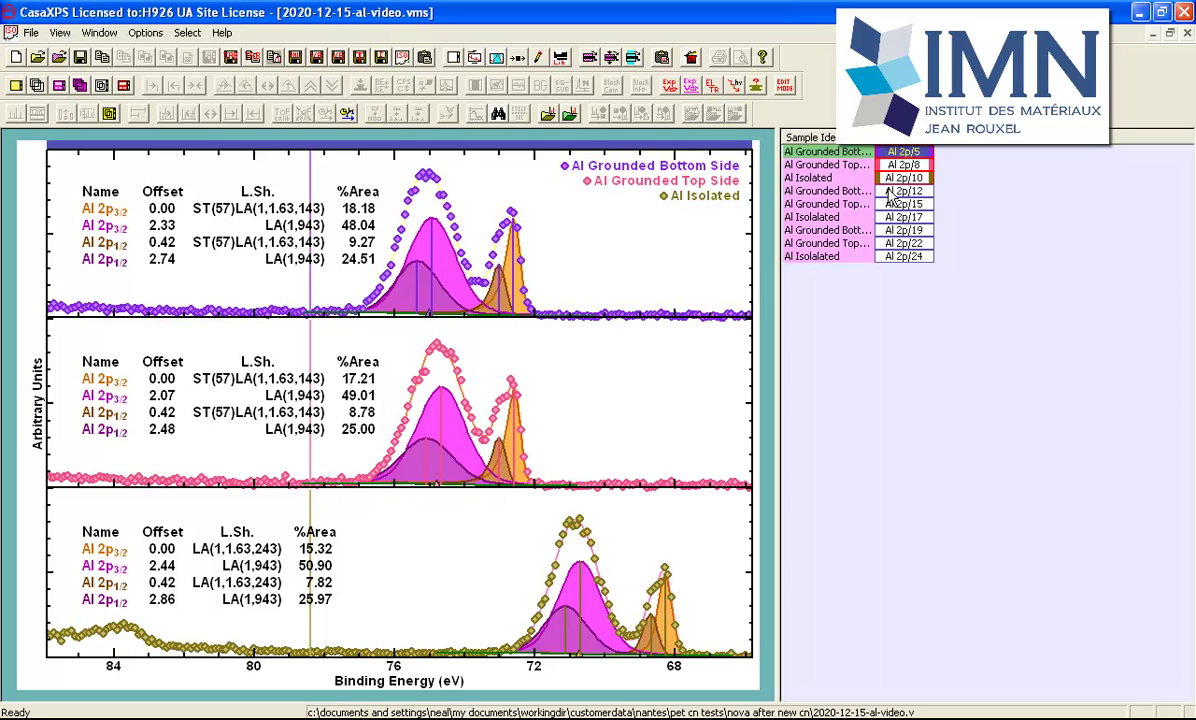
left_click(840, 191, "ctrl")
left_click(840, 230, "ctrl")
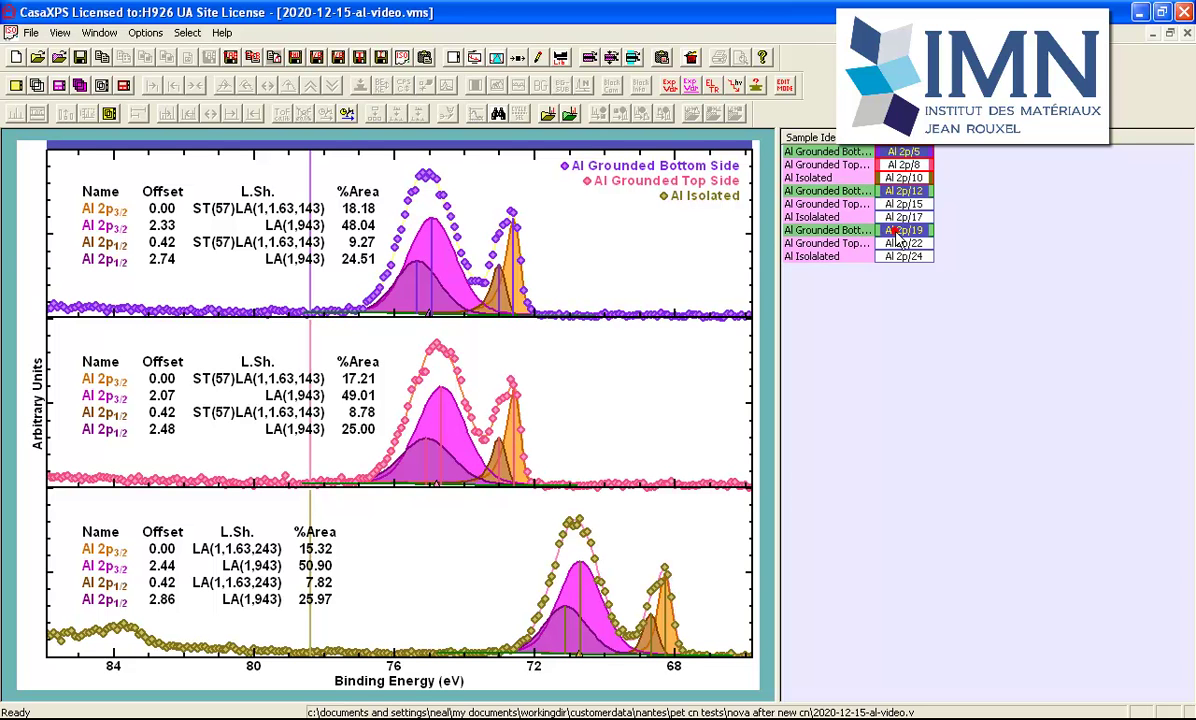
left_click_drag(874, 138, 911, 138)
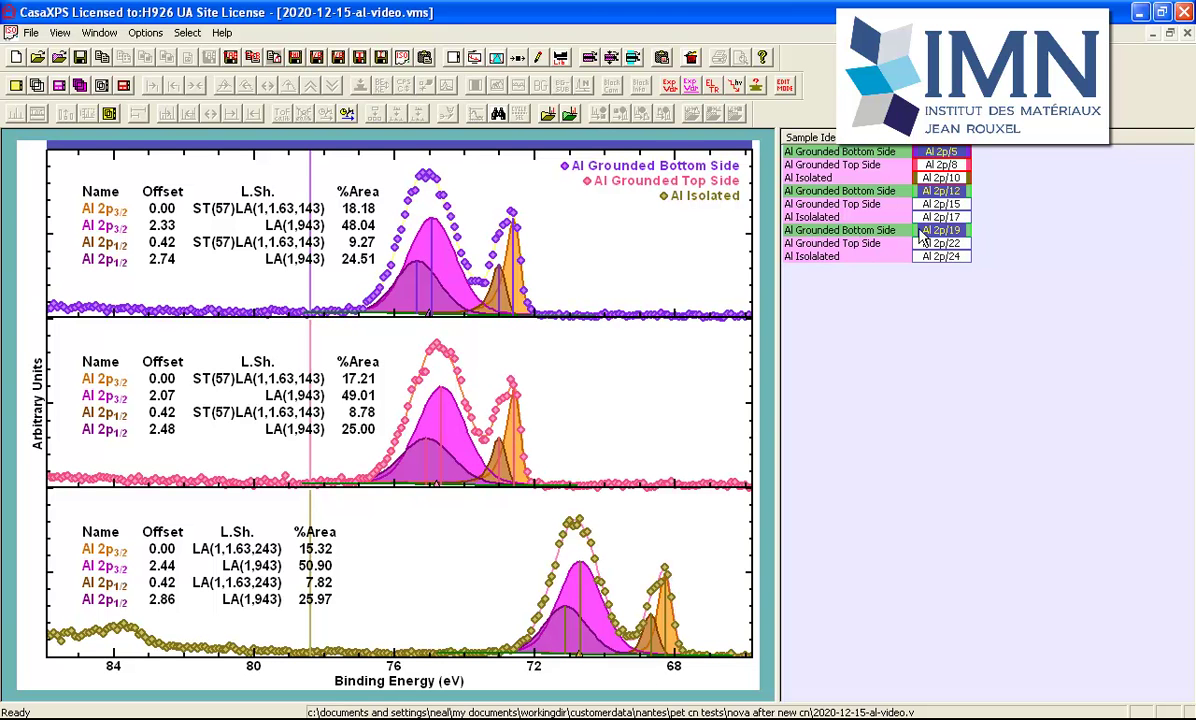
left_click(80, 86)
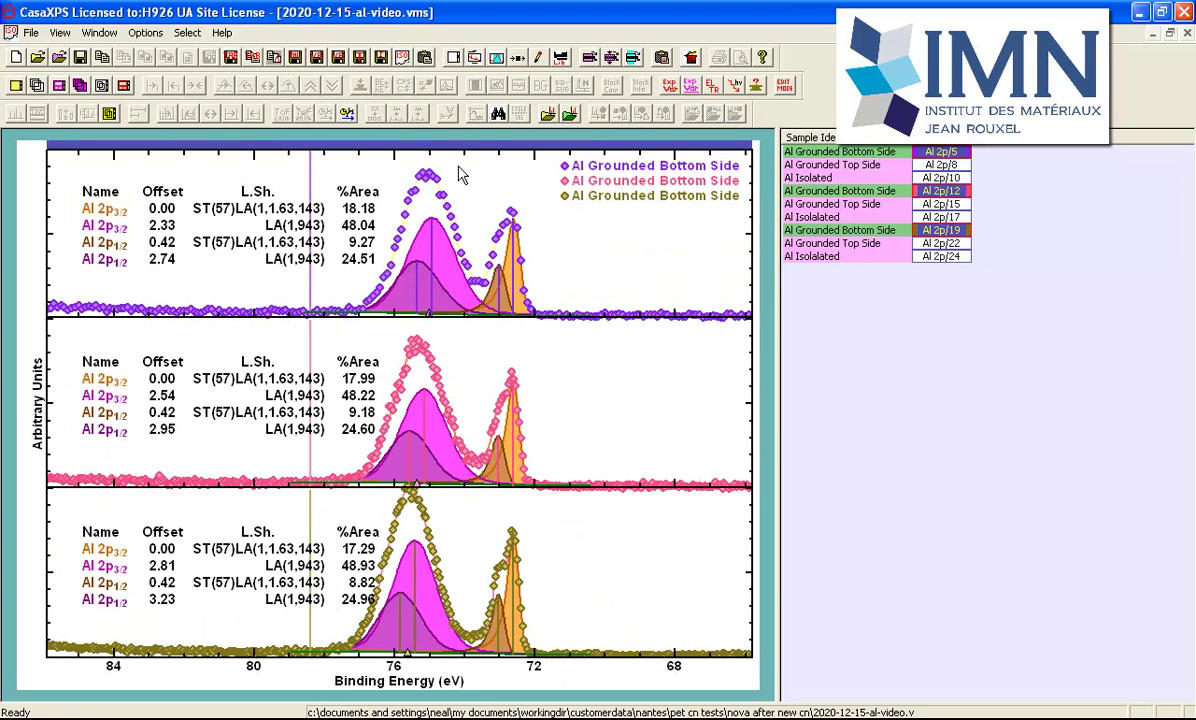
Zoom the stacked plots to the energy range of the Al 2p/5 quantification region and close the quantification parameters.
left_click(470, 57)
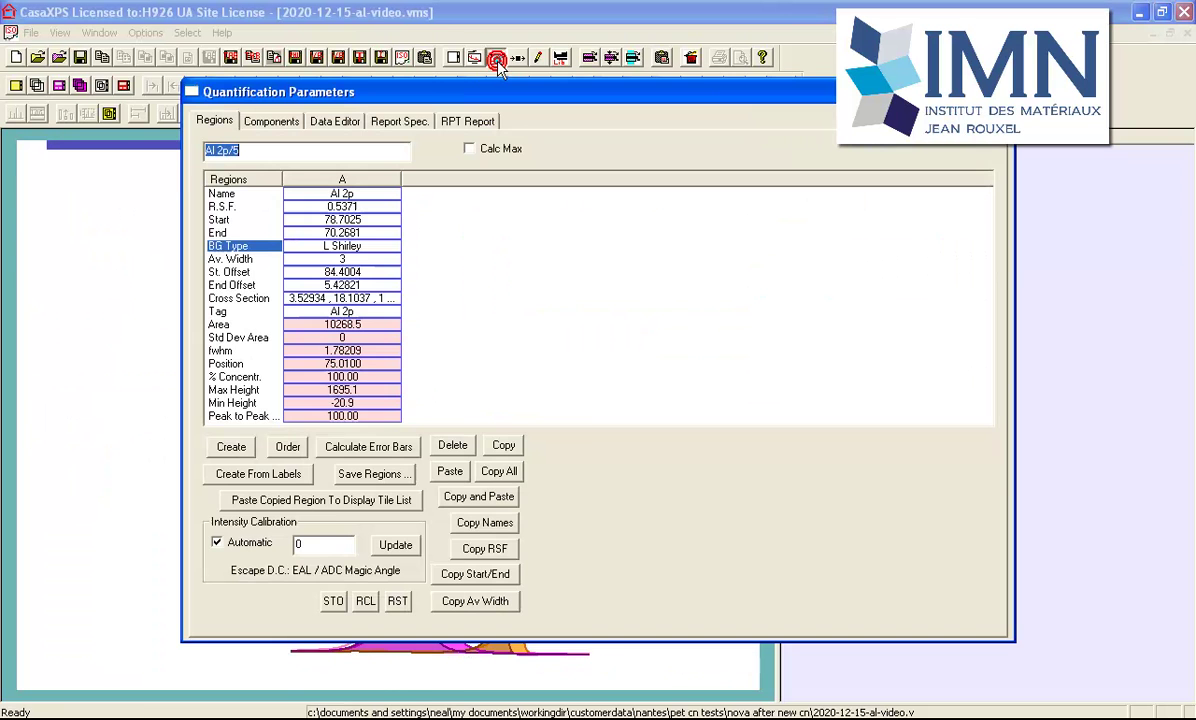
left_click_drag(455, 95, 962, 137)
left_click(853, 222)
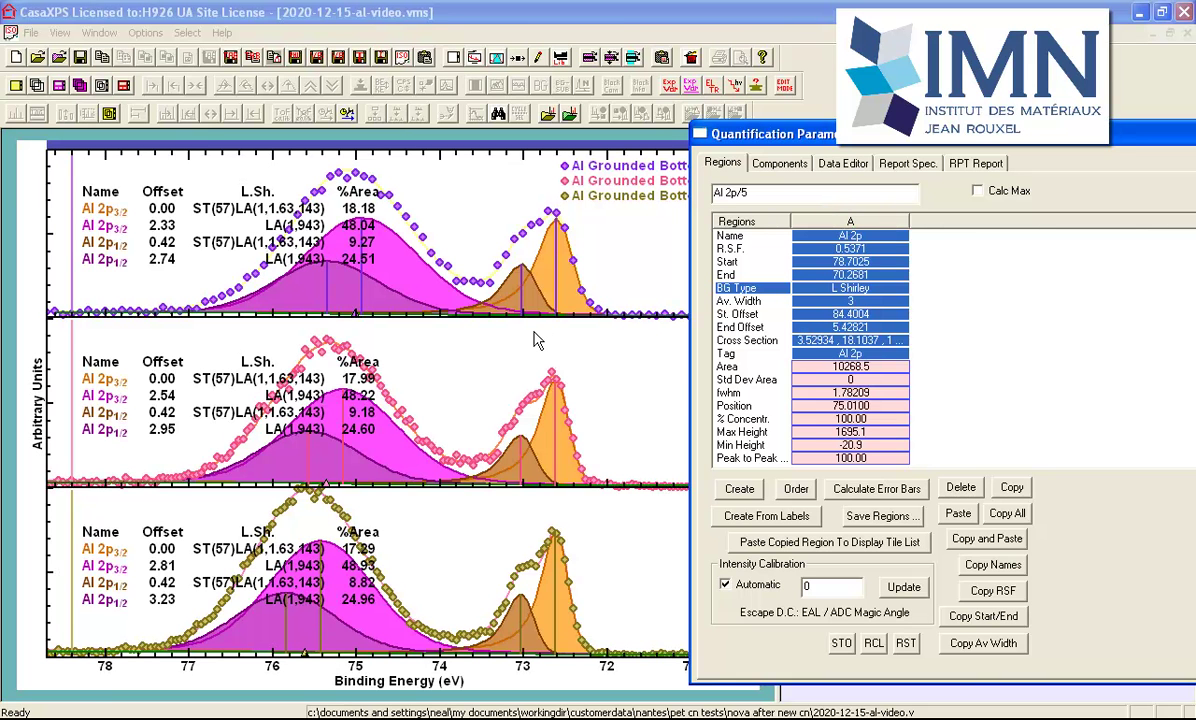
left_click(700, 133)
left_click(700, 133)
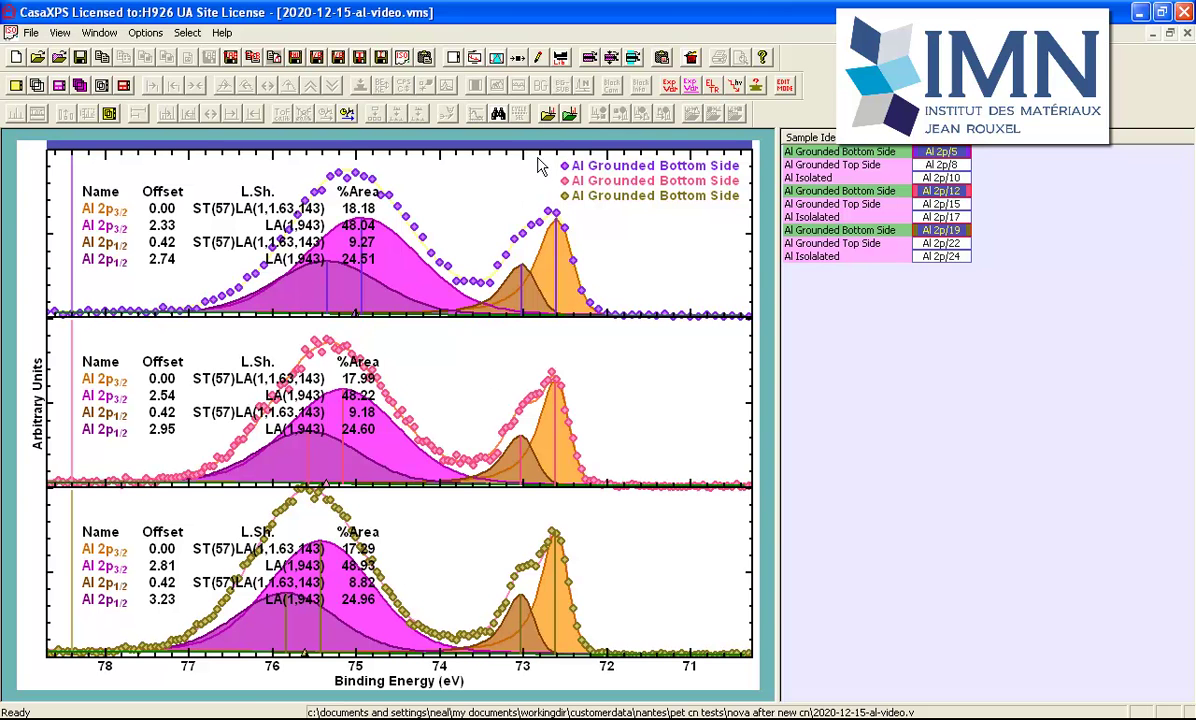
Hide the peak annotation tables on the plots through the tile display parameters.
left_click(452, 57)
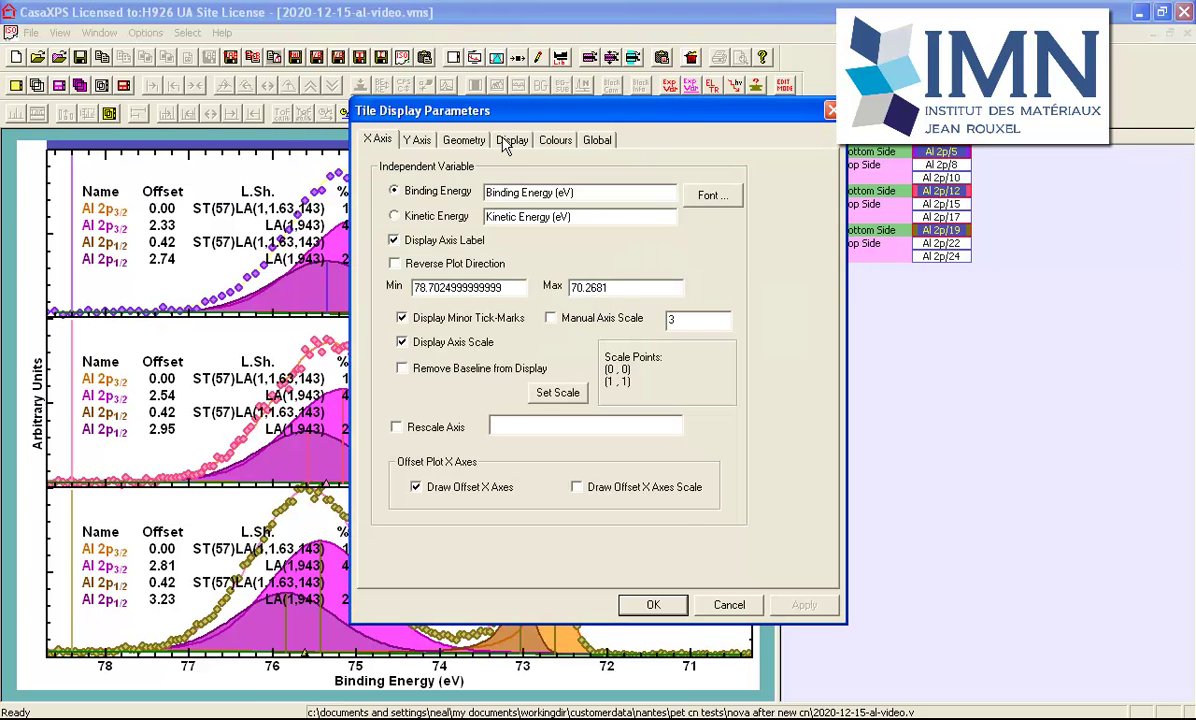
left_click(507, 145)
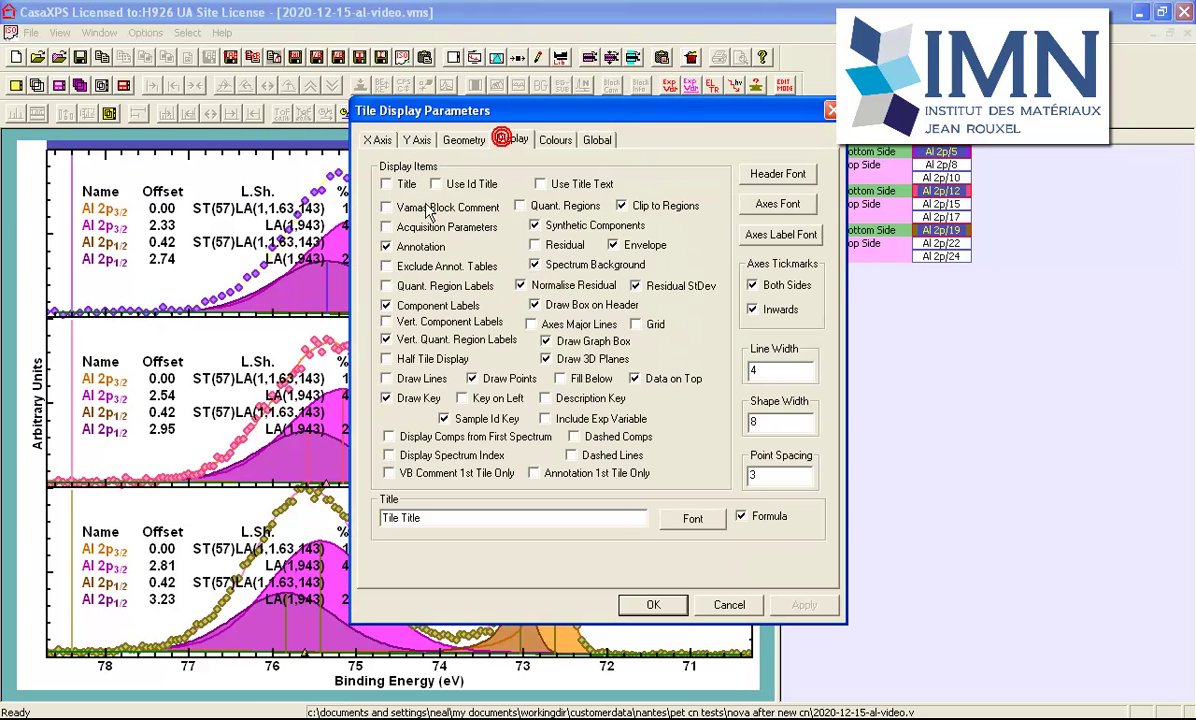
left_click(652, 605)
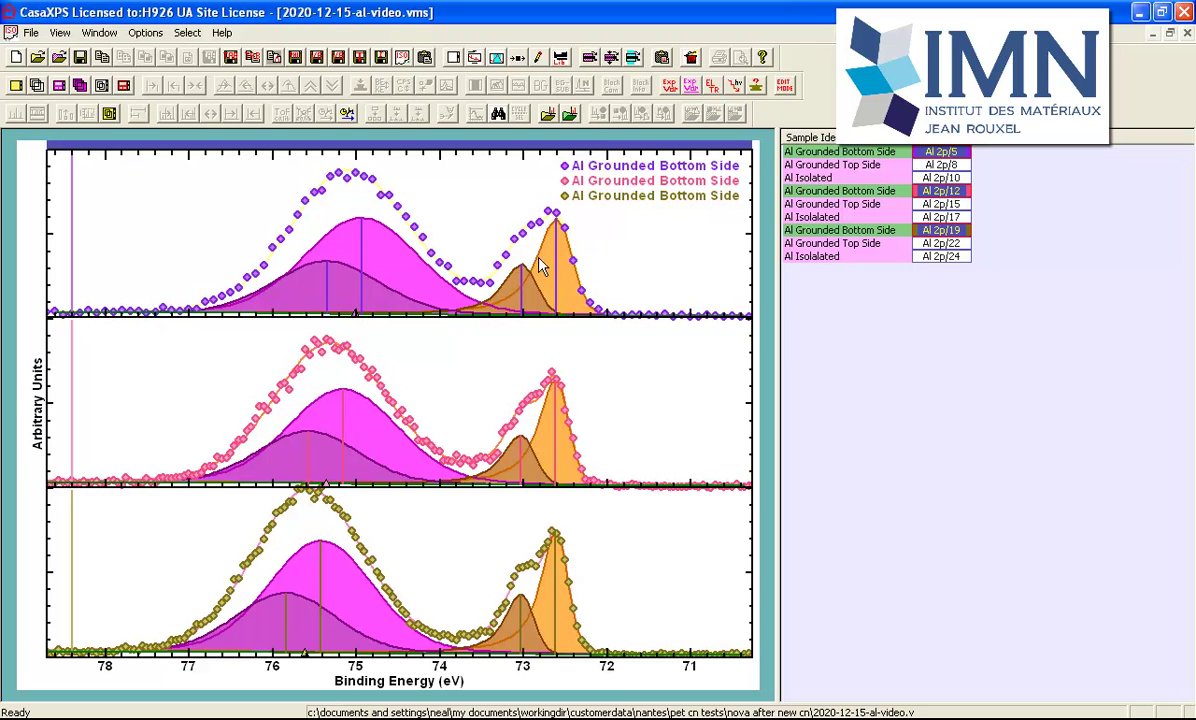
Measure the binding energy shift of the main oxide peak between the first and third stacked spectra.
left_click(365, 270)
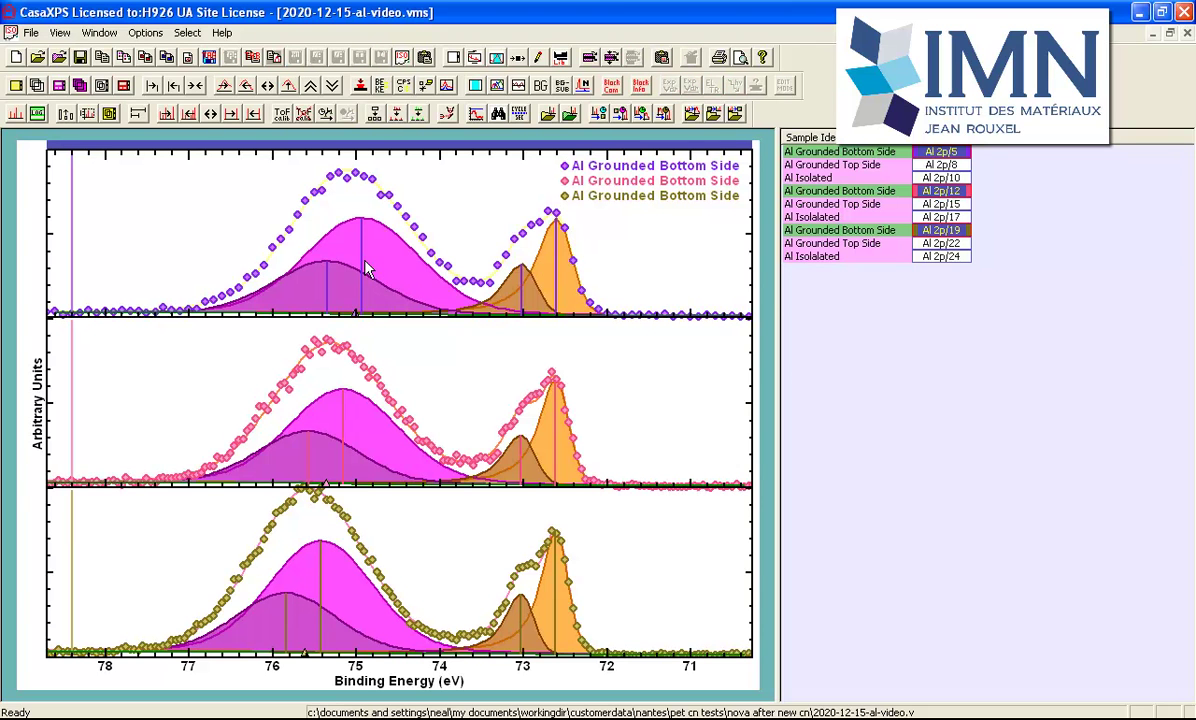
mouse_move(365, 270)
left_mouse_down()
mouse_move(350, 262)
mouse_move(360, 488)
mouse_move(345, 492)
left_mouse_up()
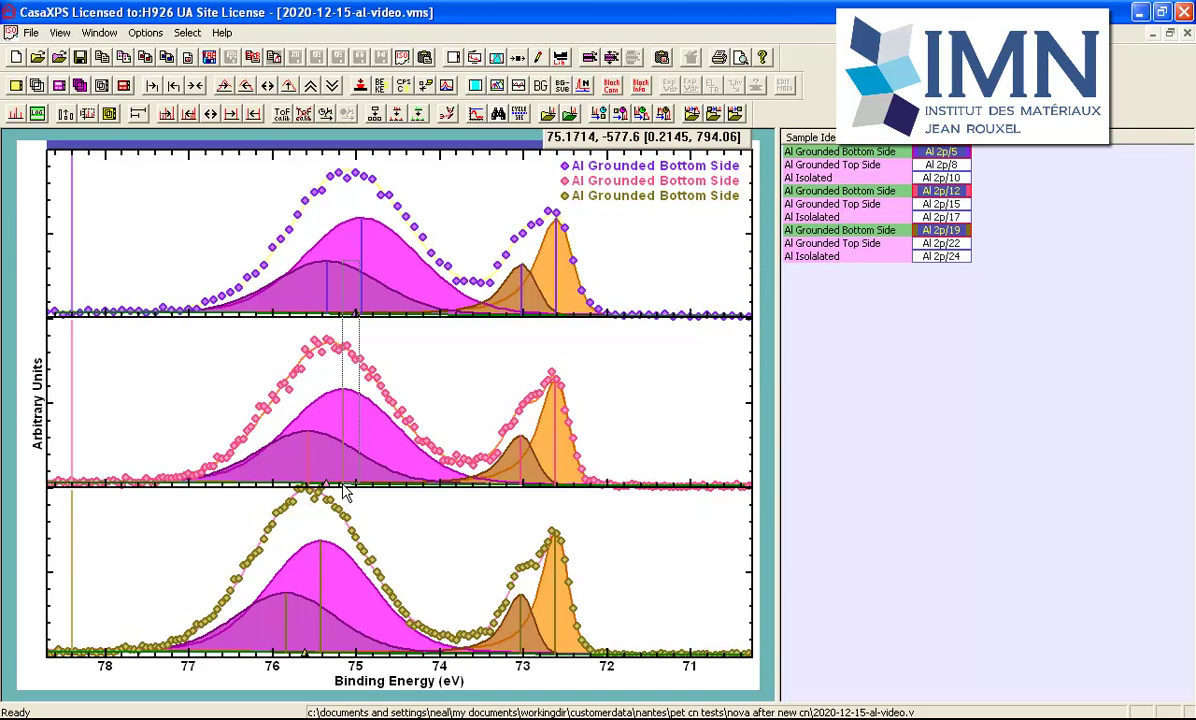
mouse_move(345, 492)
left_mouse_down()
mouse_move(318, 596)
mouse_move(320, 577)
left_mouse_up()
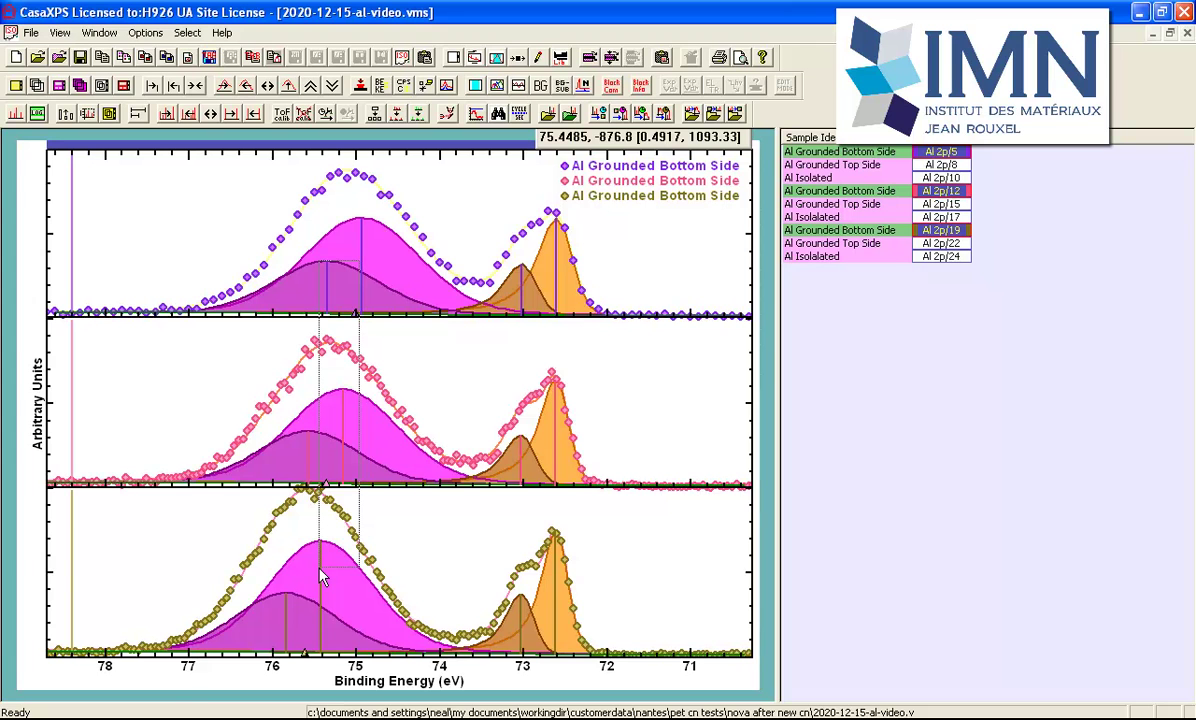
left_click_drag(320, 571, 320, 571)
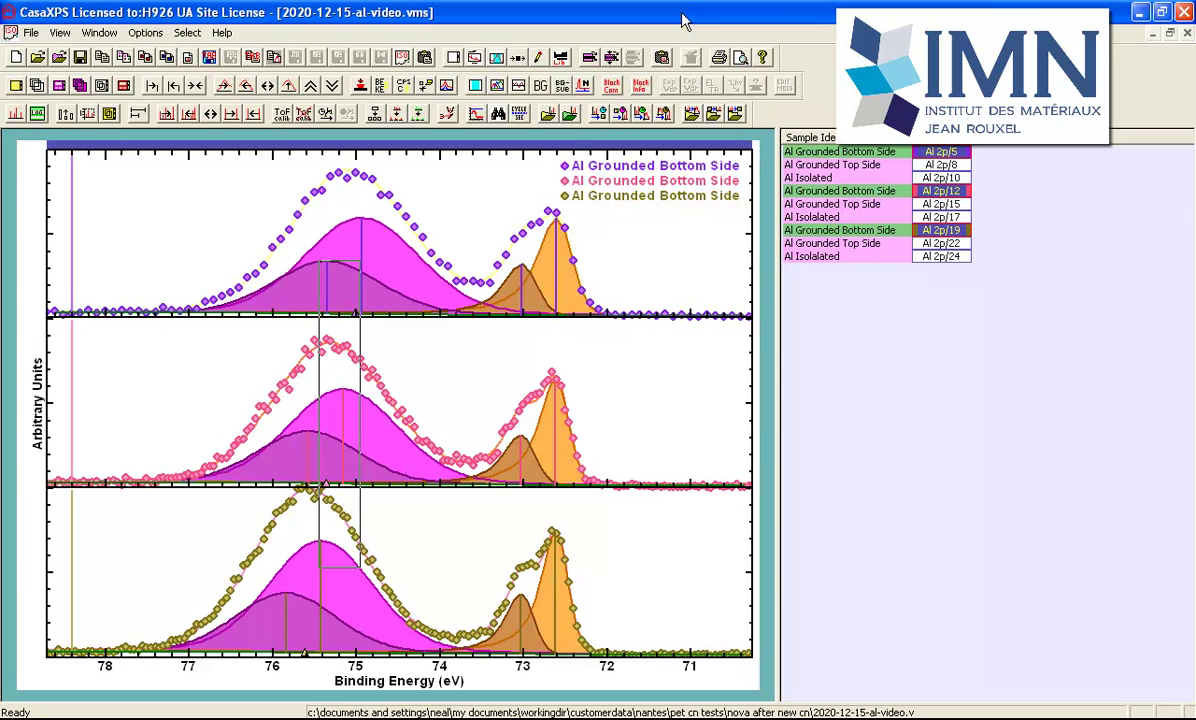
Step through the Al Grounded Top Side spectra to the Al Isolated spectra and shift the energy window to about 74 to 66 eV.
key("Down")
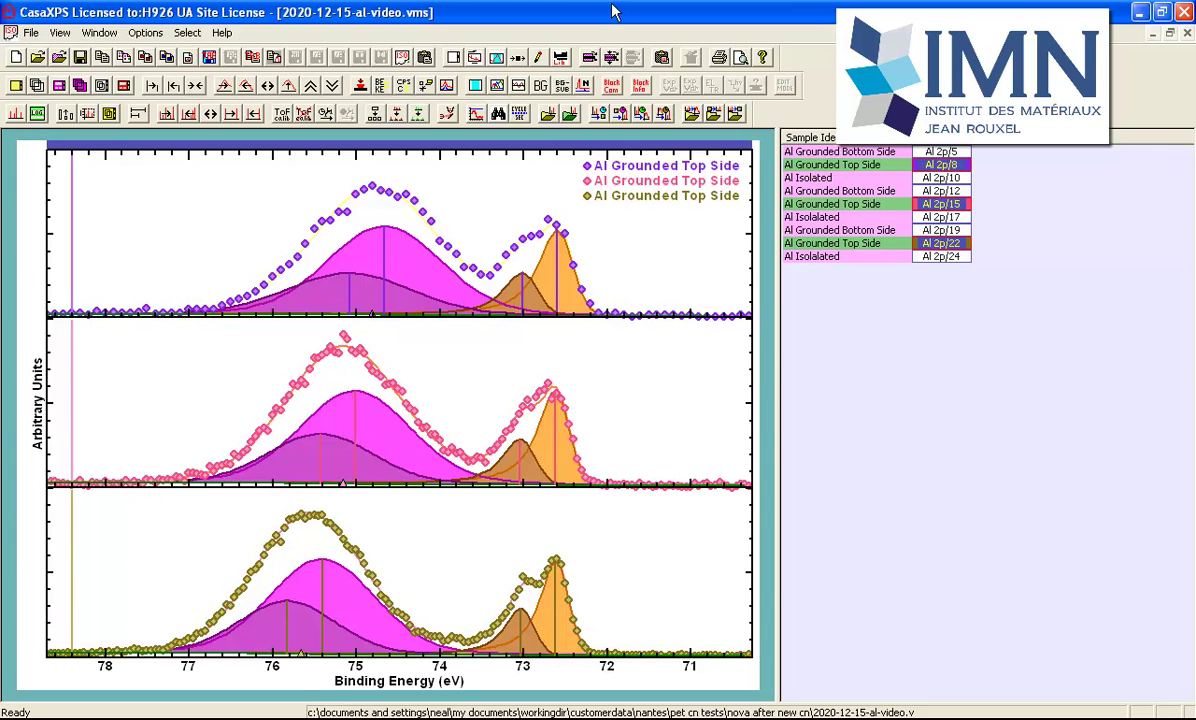
key("Page_Down")
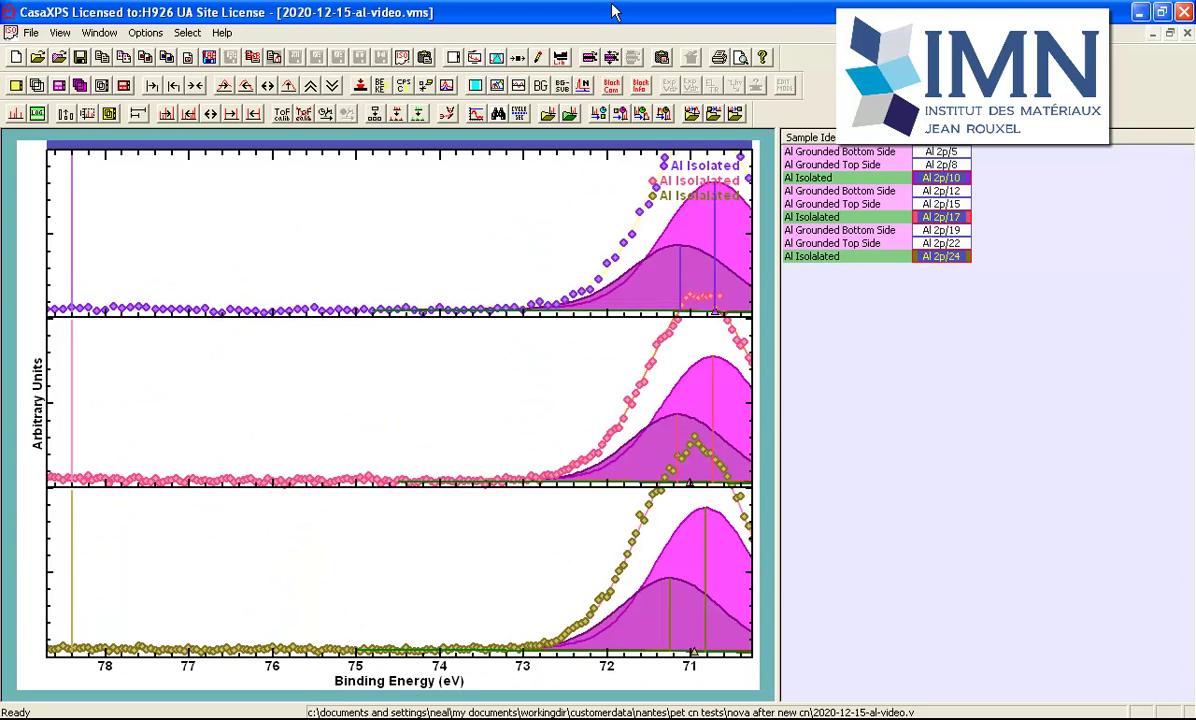
key("Right")
key("Right")
key("Right")
key("Right")
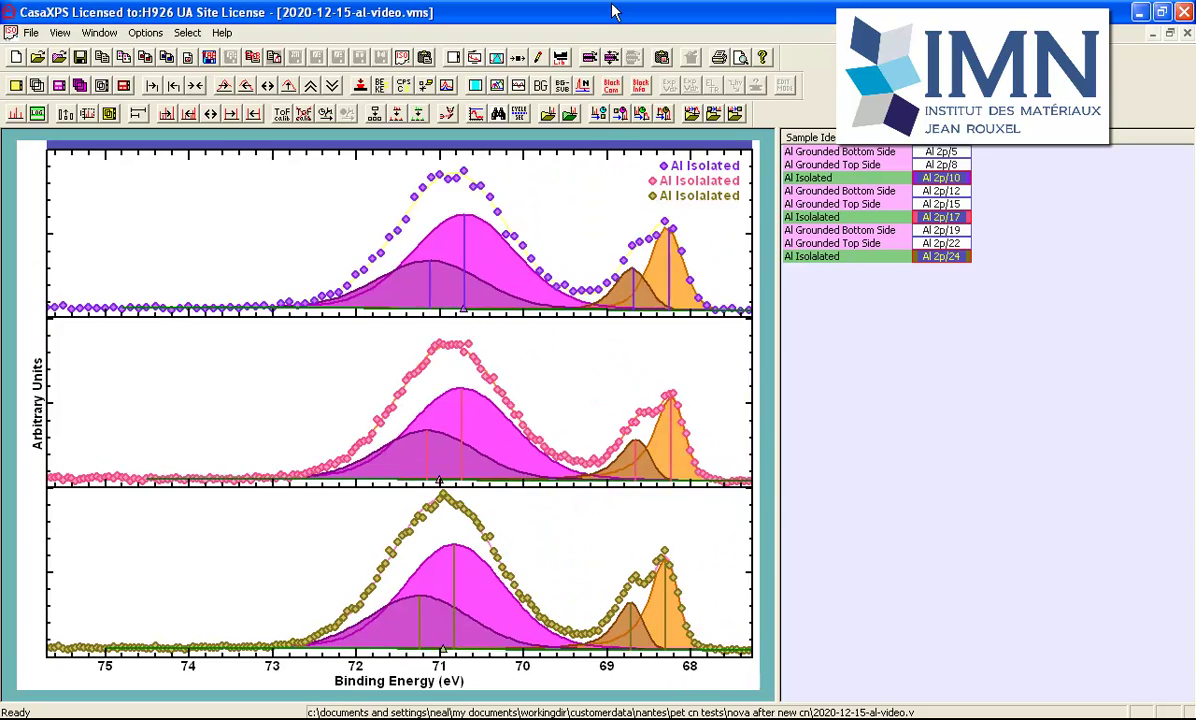
key("Right")
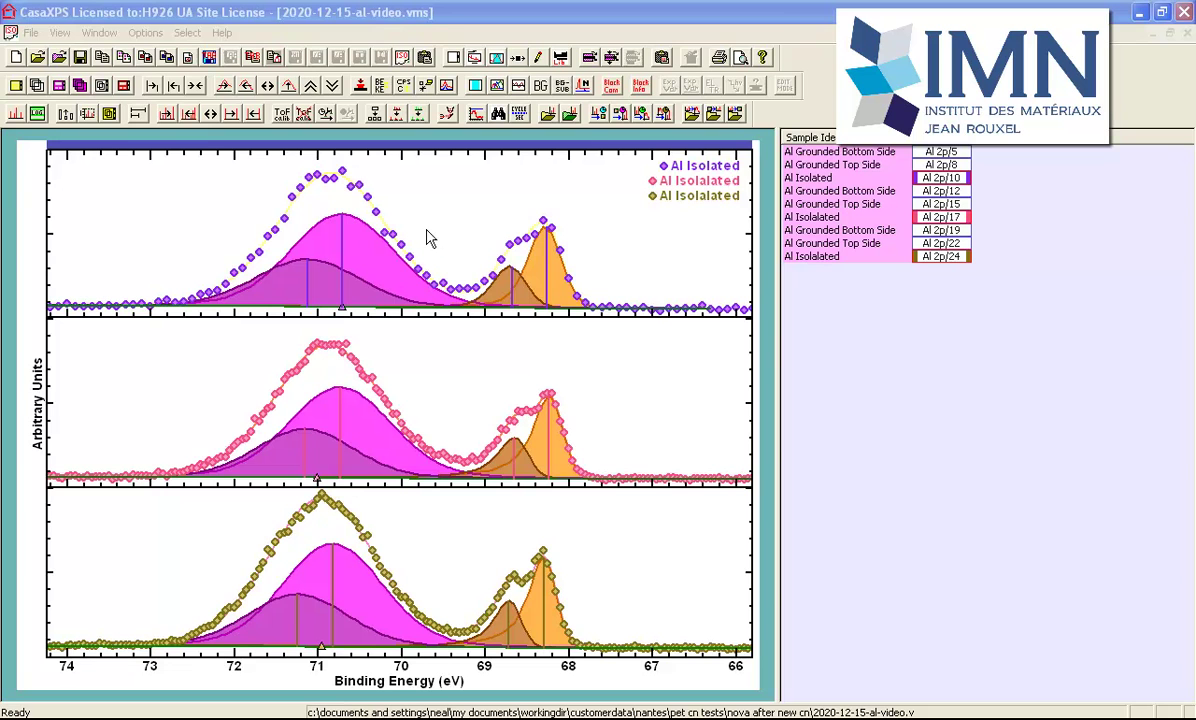
Examine the fitted component parameters of Al 2p/10 and minimise the quantification window.
left_click(495, 58)
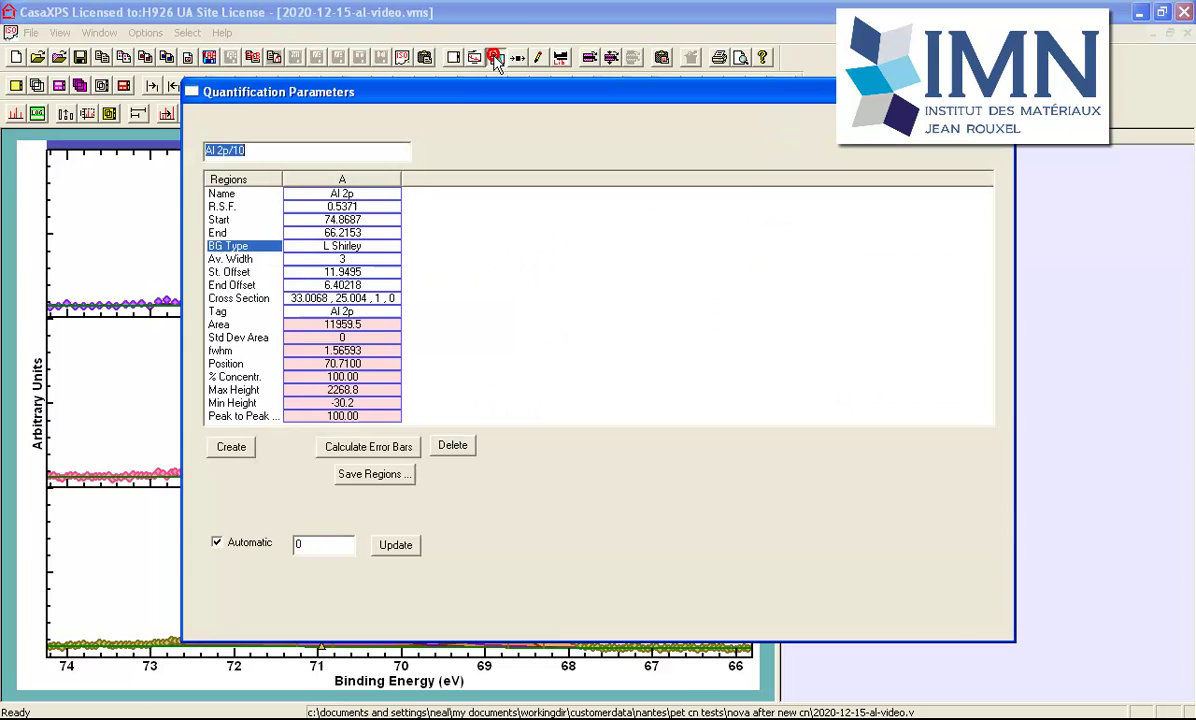
left_click(280, 121)
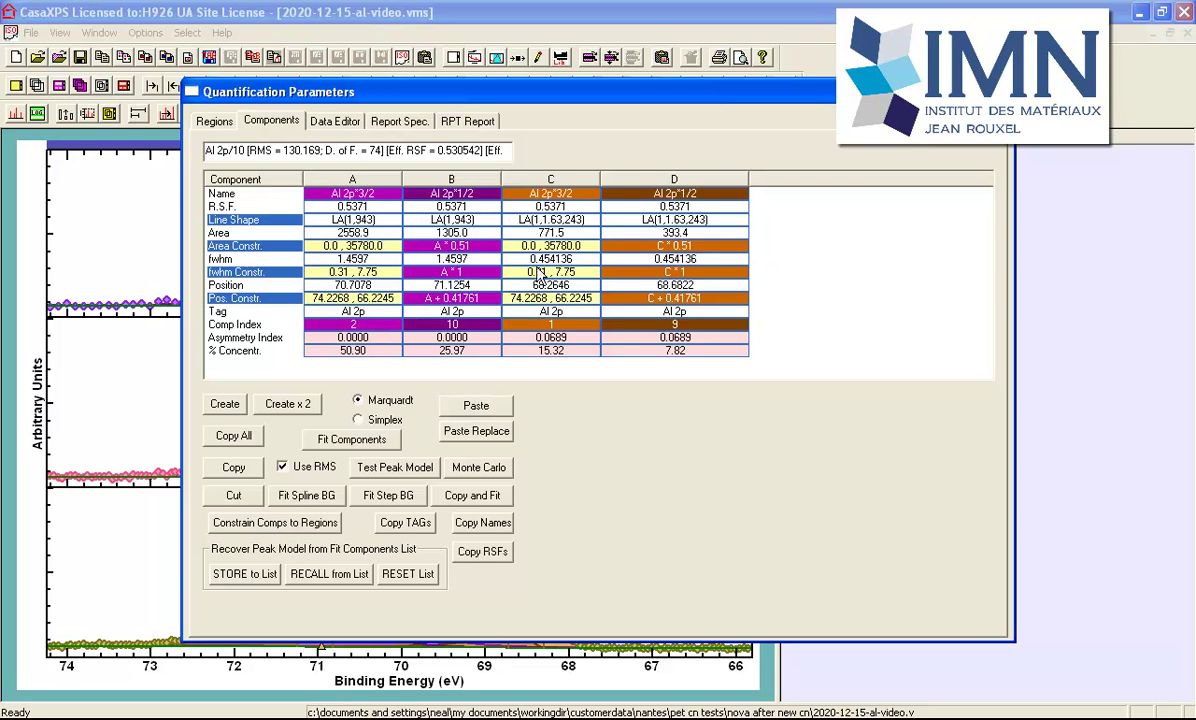
left_click(958, 92)
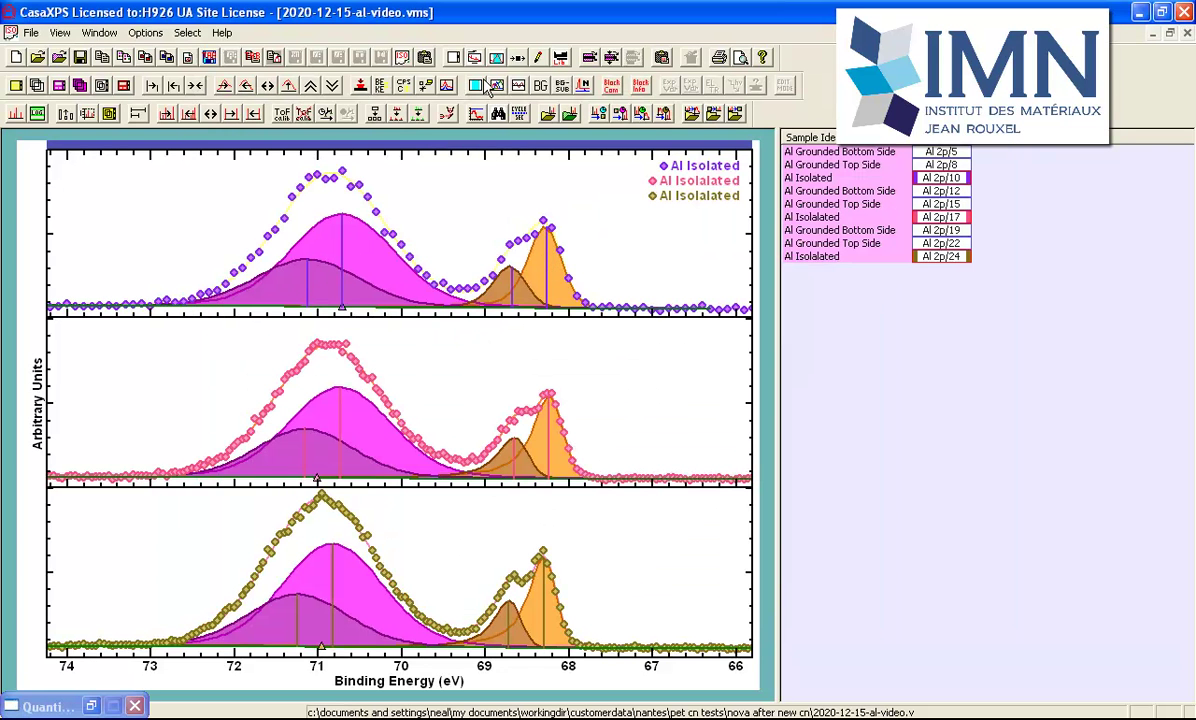
Open the synthetic components colour palette from the tile display colour settings and expand its custom colour definition.
left_click(436, 54)
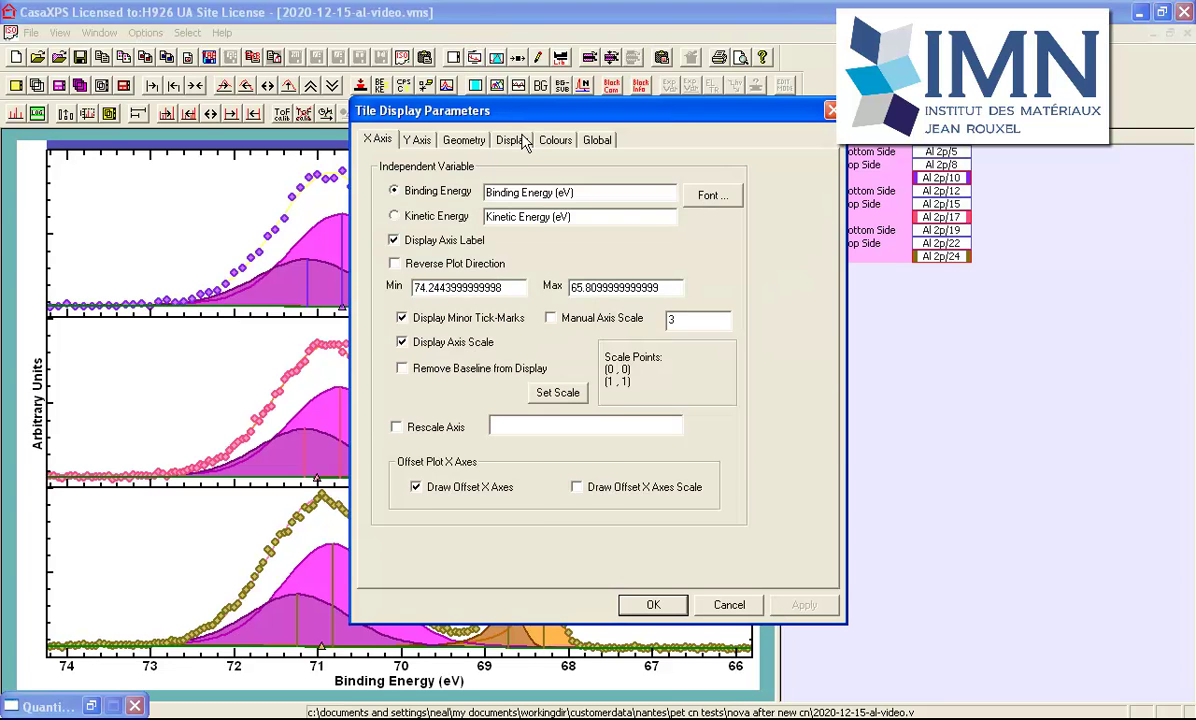
left_click(553, 140)
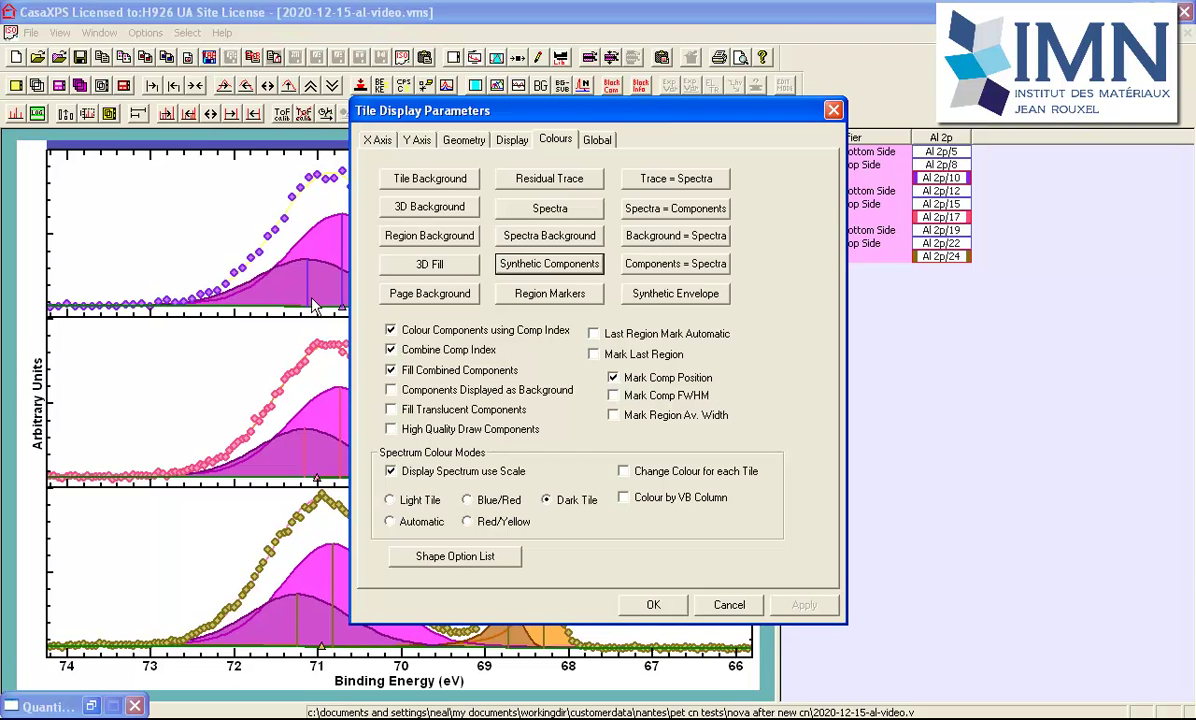
left_click(336, 412)
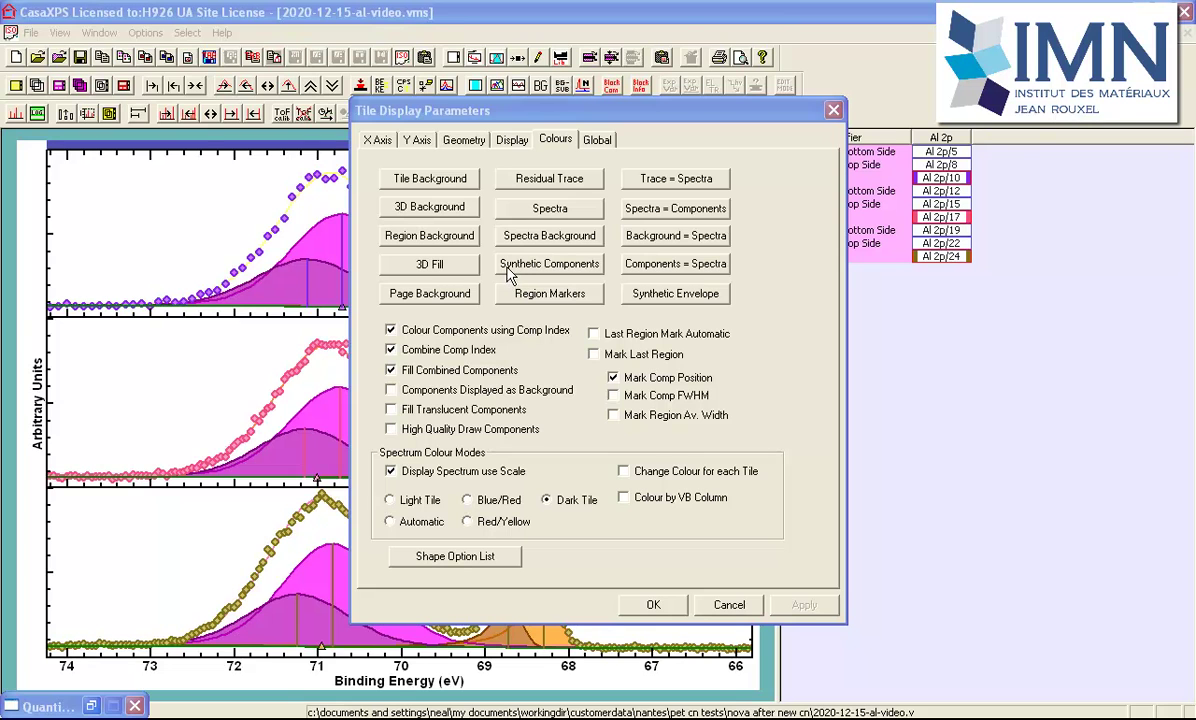
left_click(558, 276)
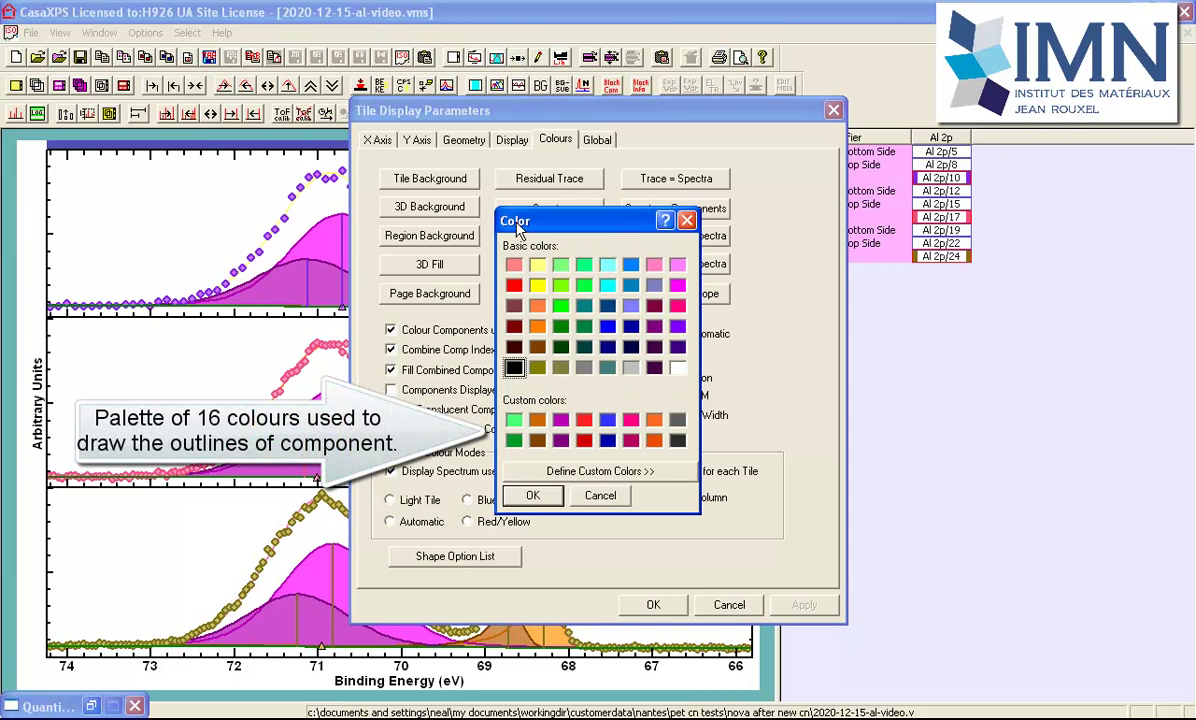
left_click(553, 472)
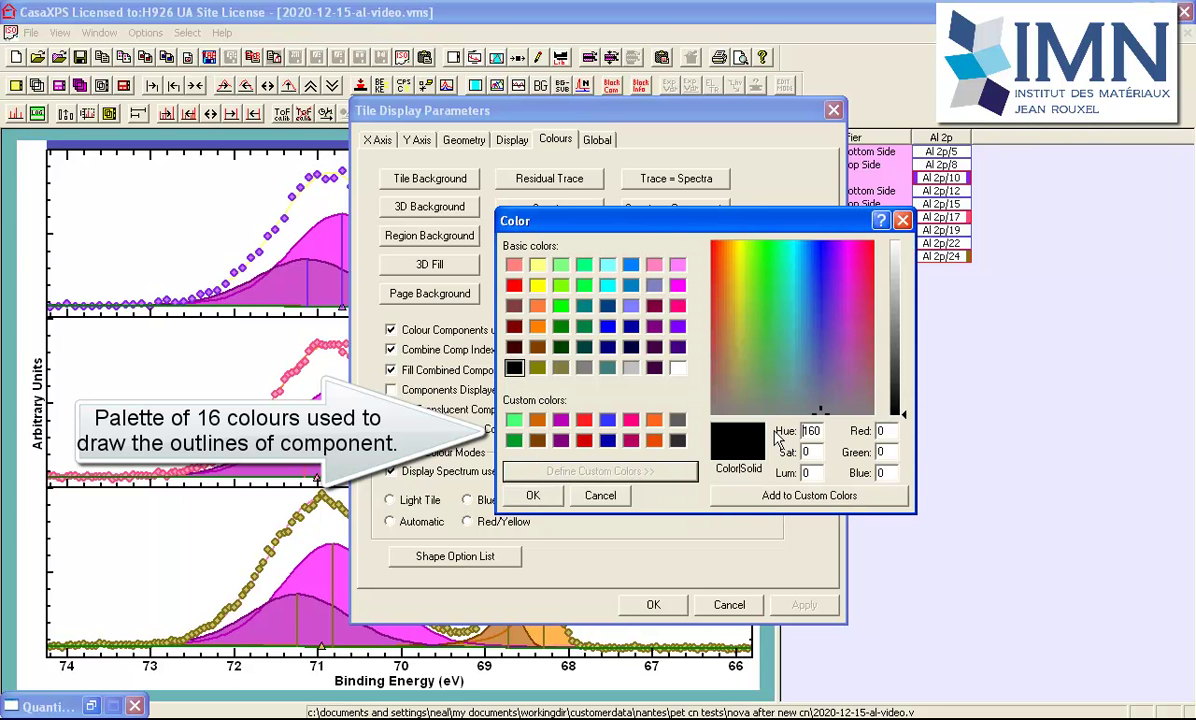
Try redefining the first custom component colour as green (red 6, green 255, blue 69), and dismiss the colour and display dialogs.
left_click(513, 419)
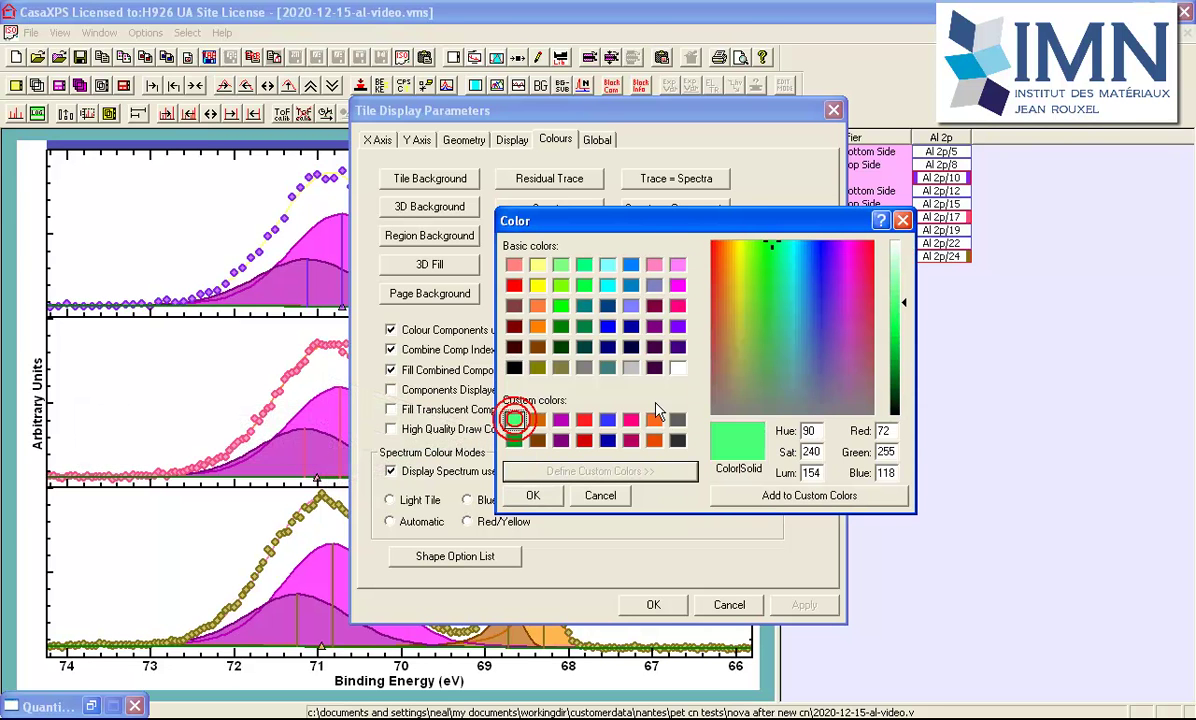
left_click_drag(904, 309, 902, 333)
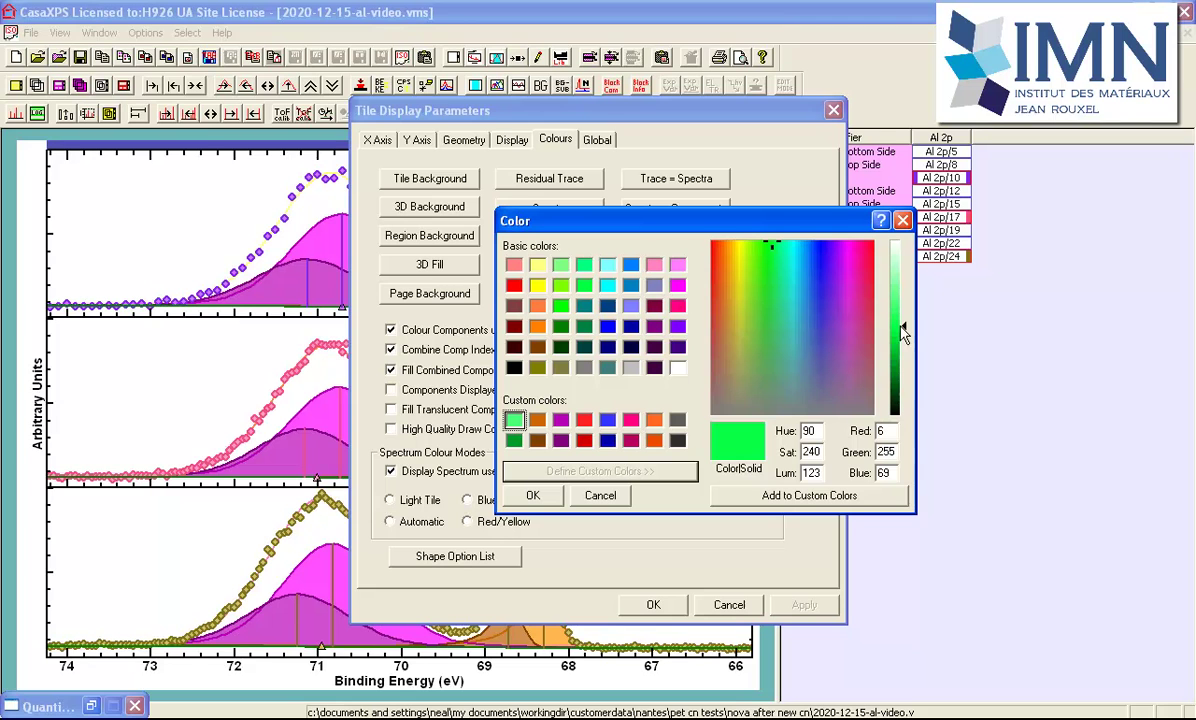
left_click(757, 505)
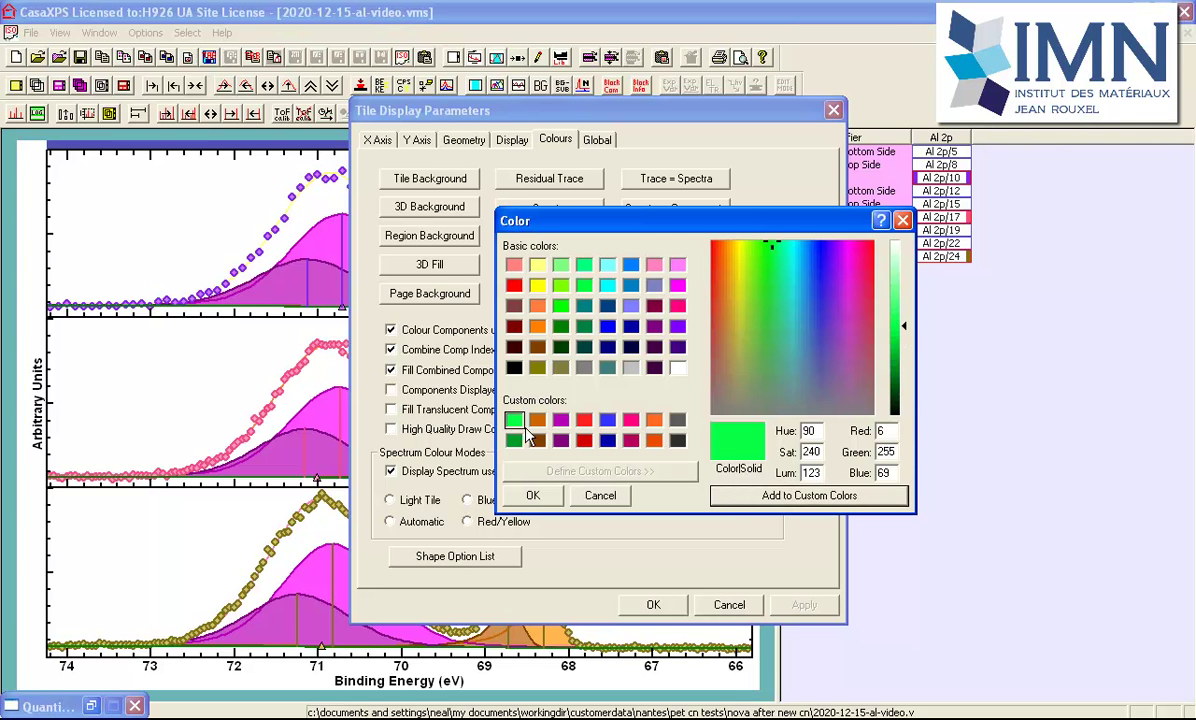
left_click(515, 424)
left_click(904, 221)
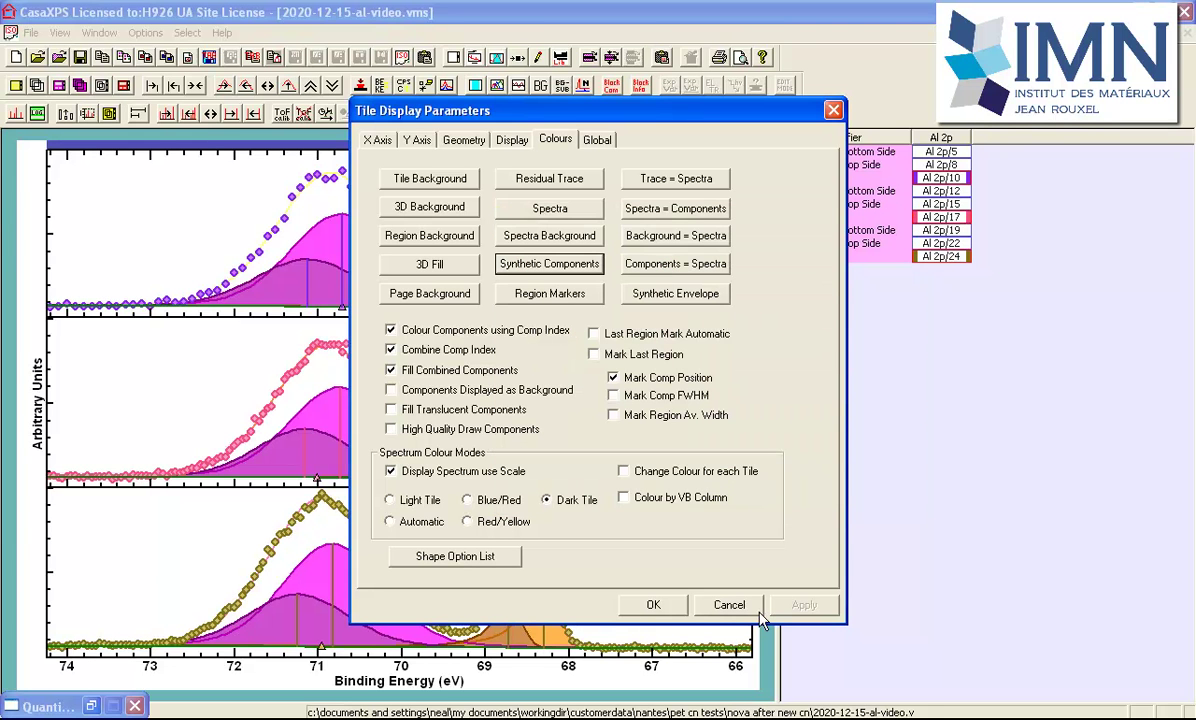
left_click(731, 607)
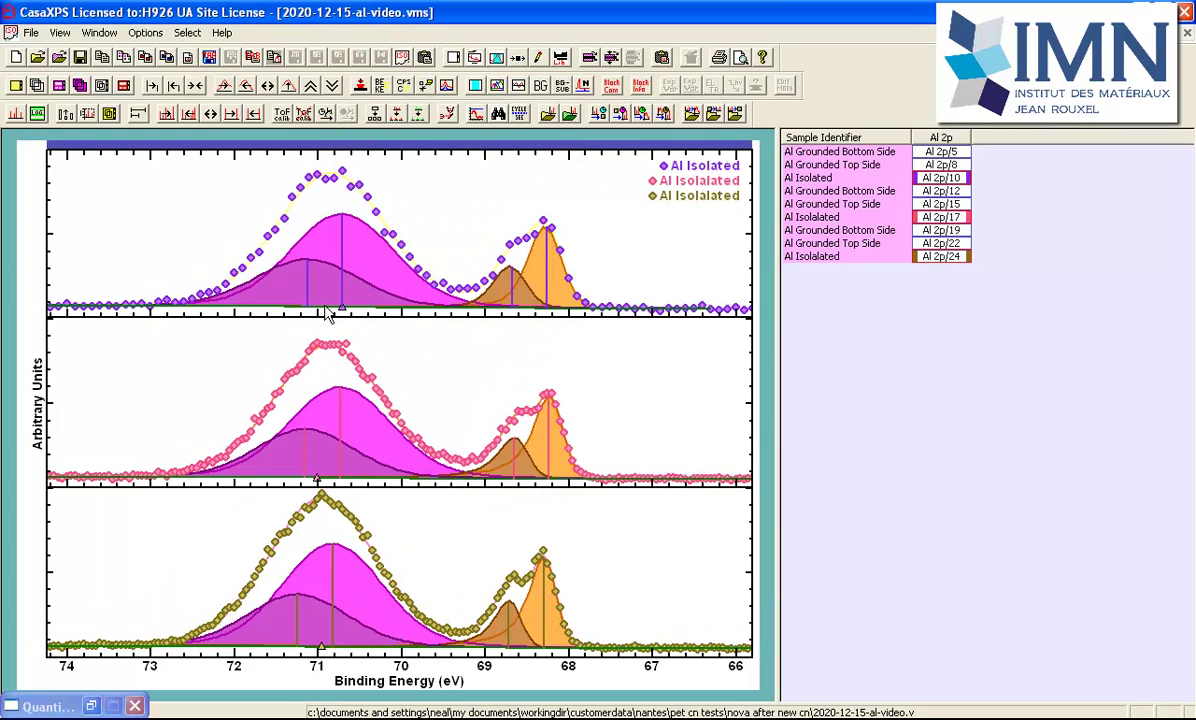
Open the quantification parameters of Al 2p/10 clear of the spectra and set component B's index to 2.
left_click(458, 57)
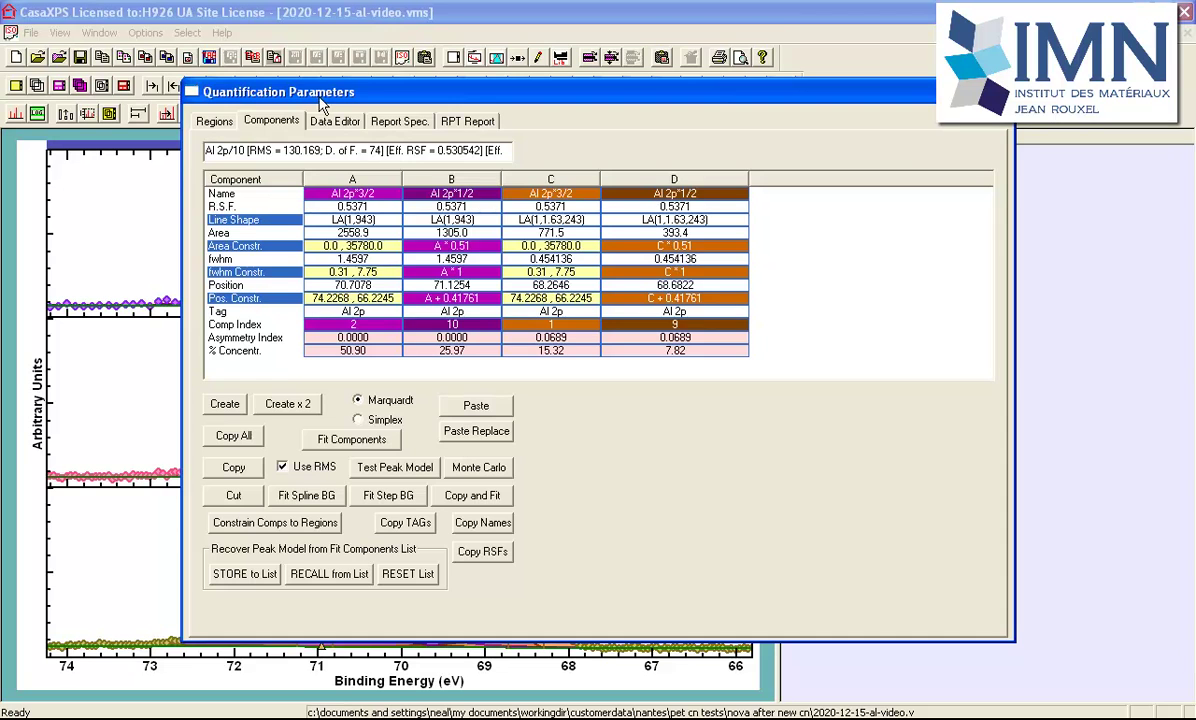
left_click_drag(316, 92, 723, 111)
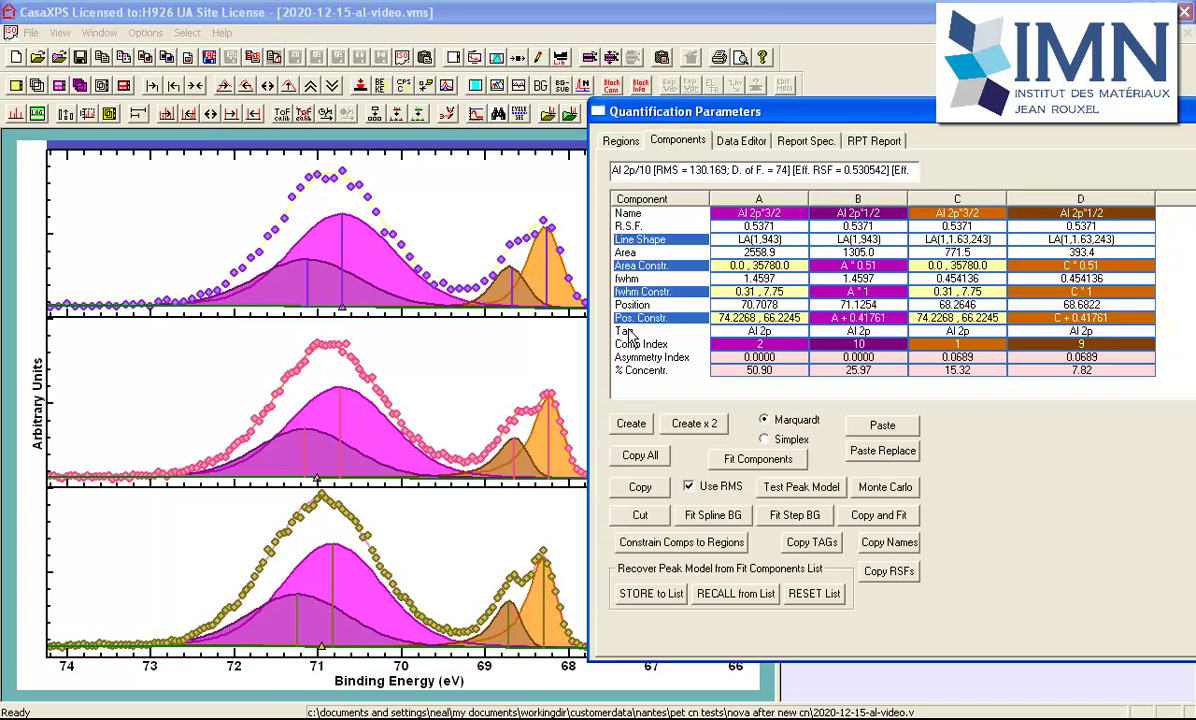
left_click(840, 344)
left_click_drag(840, 344, 745, 355)
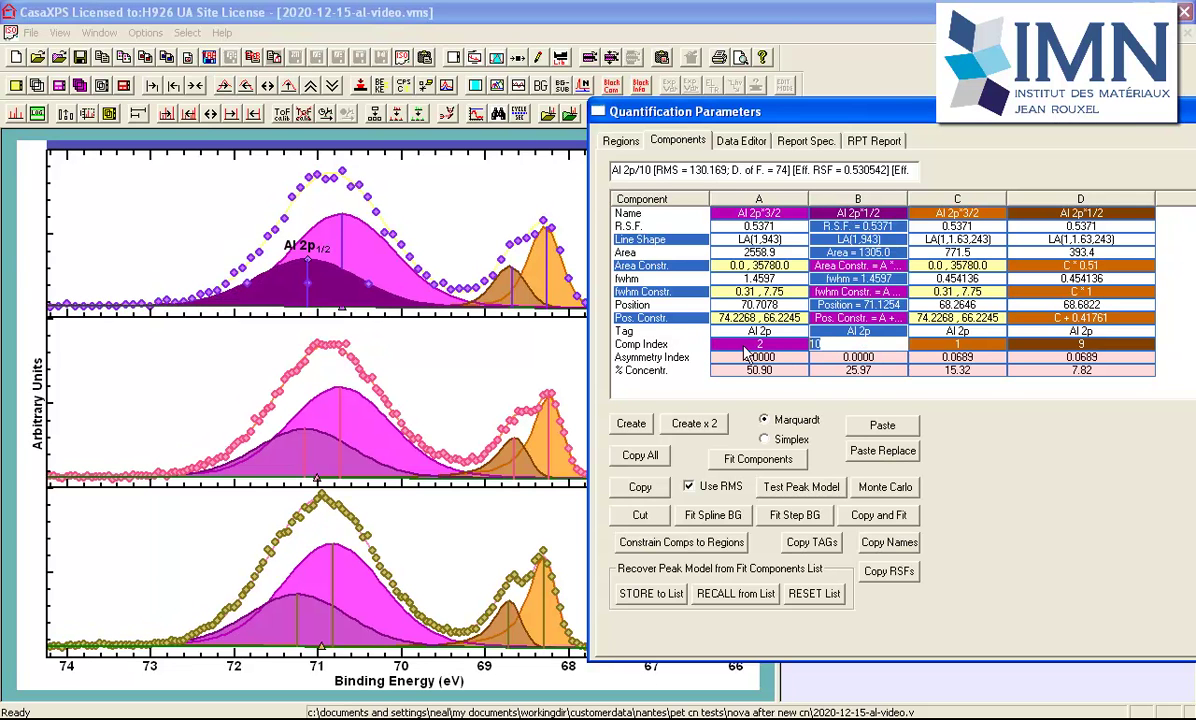
type("2")
key("Return")
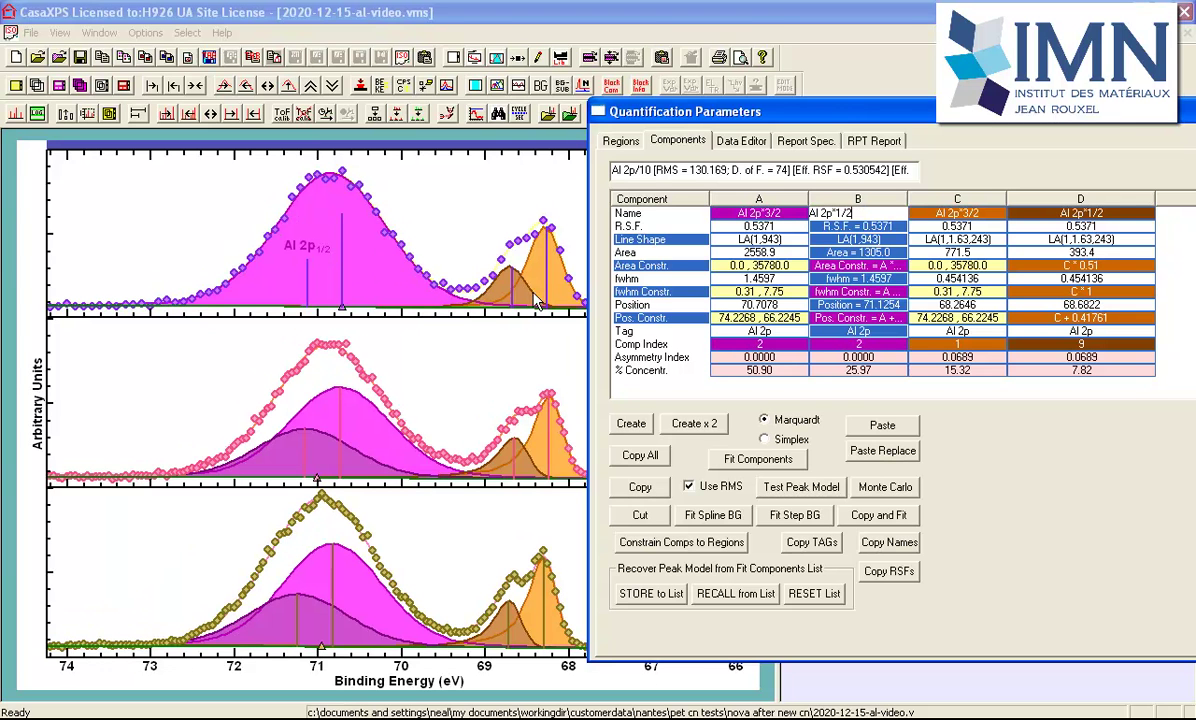
Examine the area constraint linking component B to A, and highlight component D in the Al 2p/10 peak model.
left_click(725, 264)
left_click(832, 266)
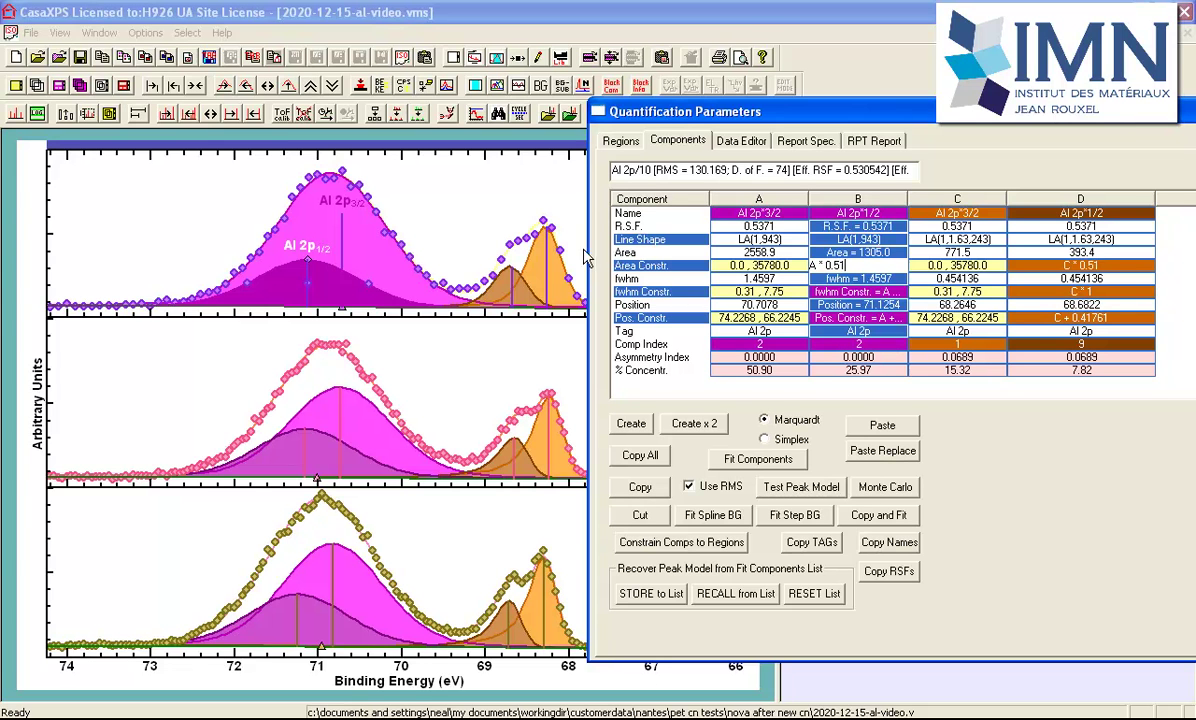
left_click(606, 210)
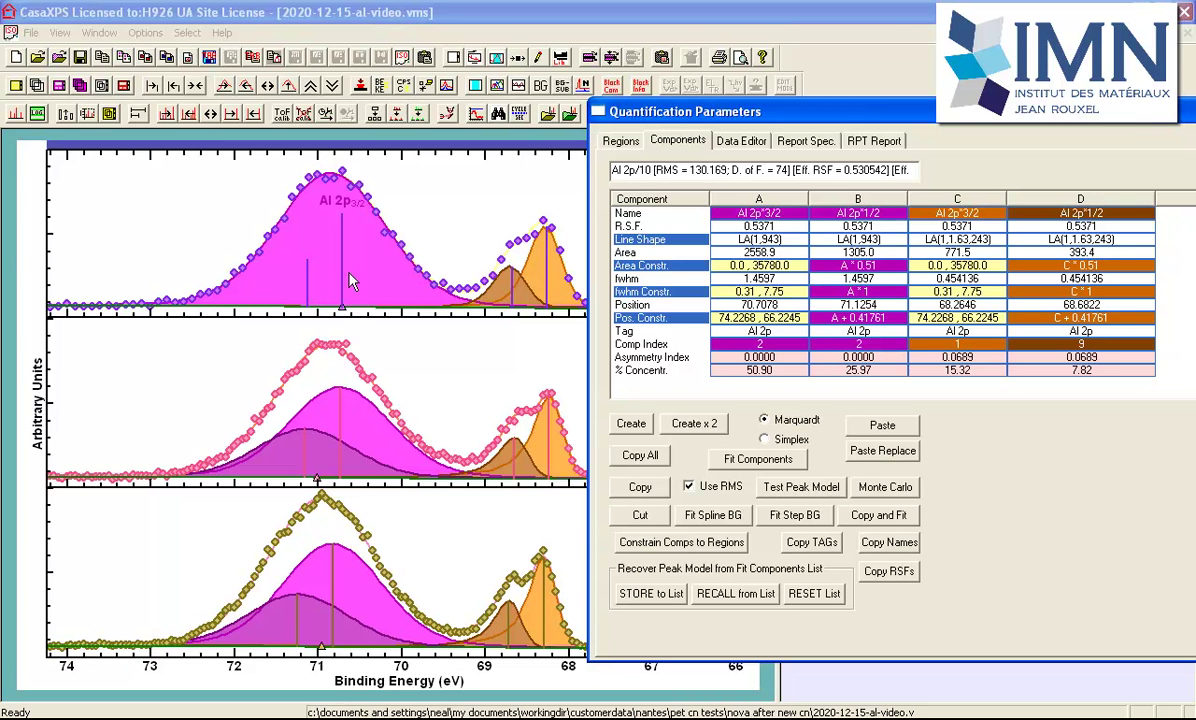
left_click(1080, 213)
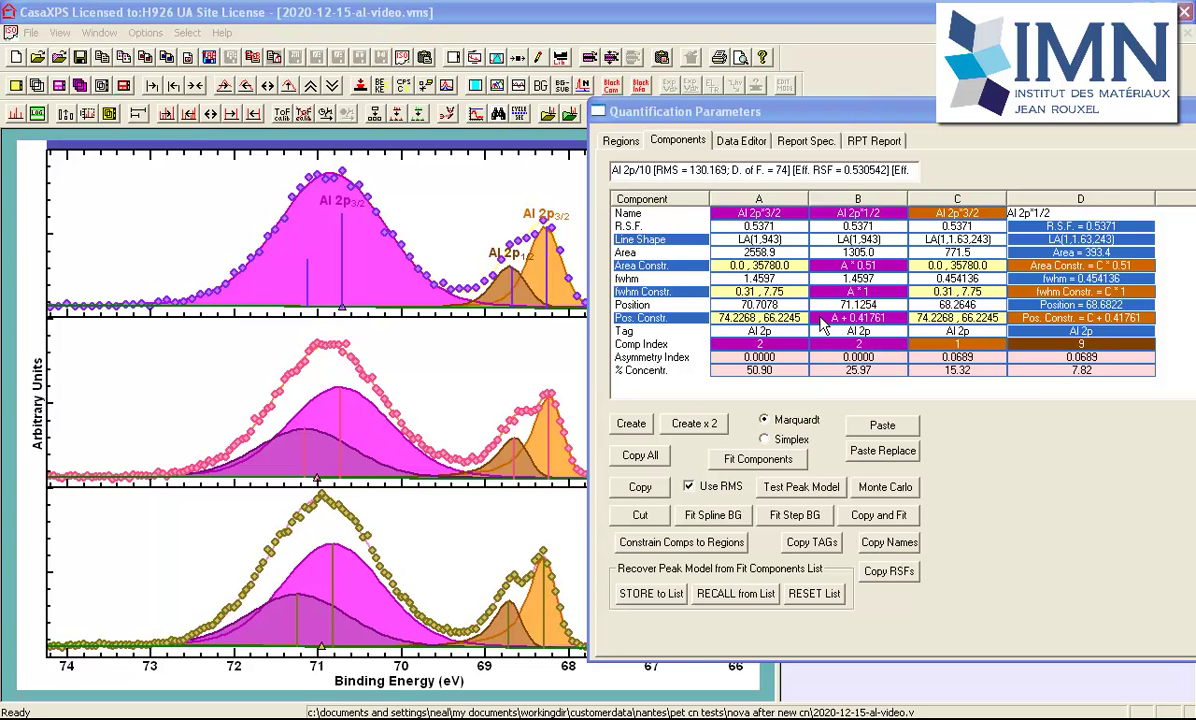
Clear the component indices of all four Al 2p/10 components by entering reset as component A's index.
left_click(758, 345)
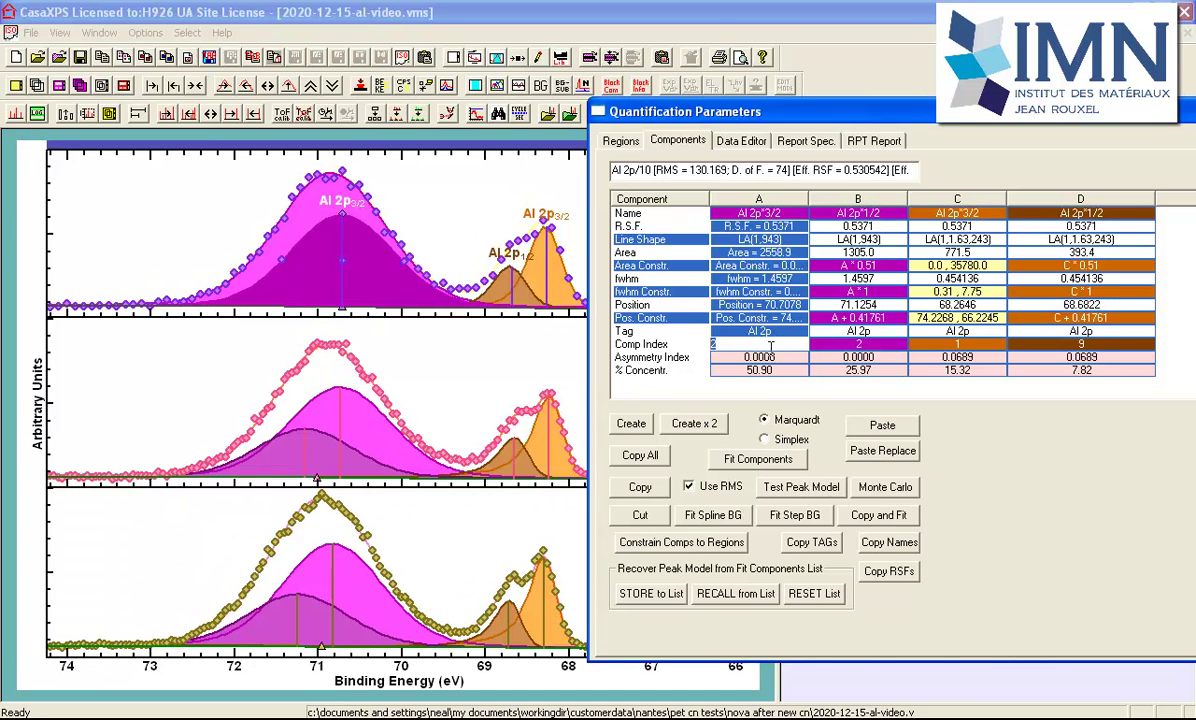
type("reset")
key("Return")
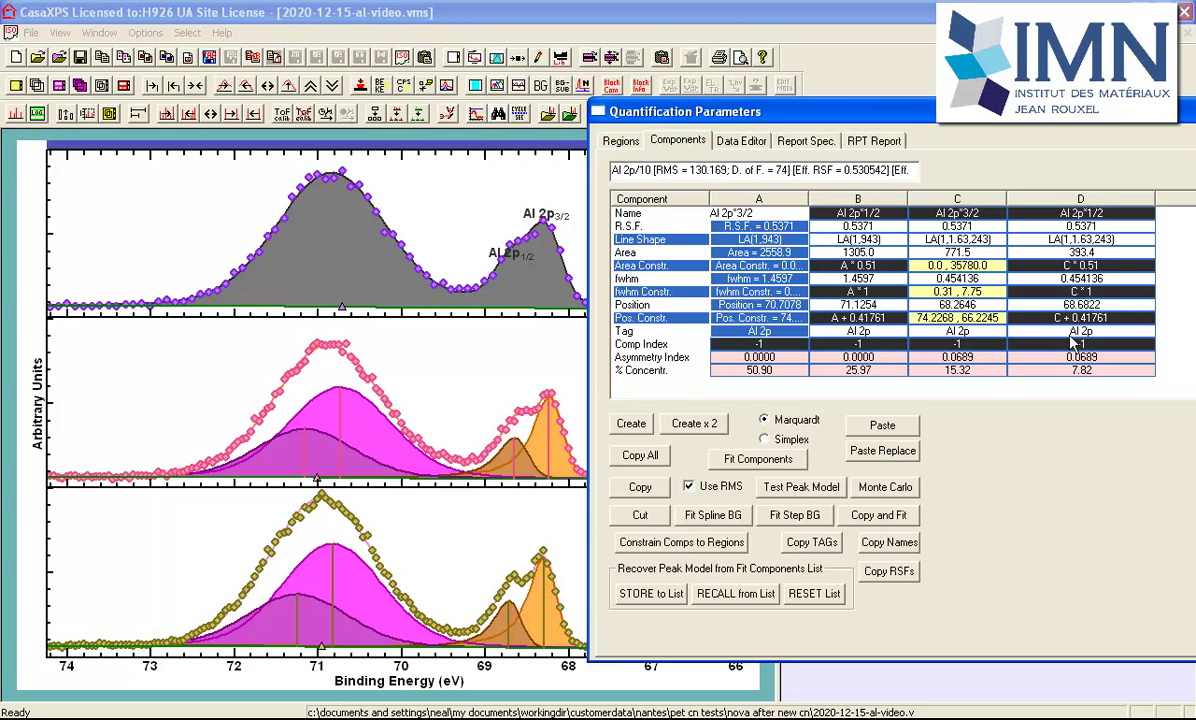
Give all four components the shared component index 3 by entering set=3 as component A's index.
left_click(760, 343)
left_click(760, 343)
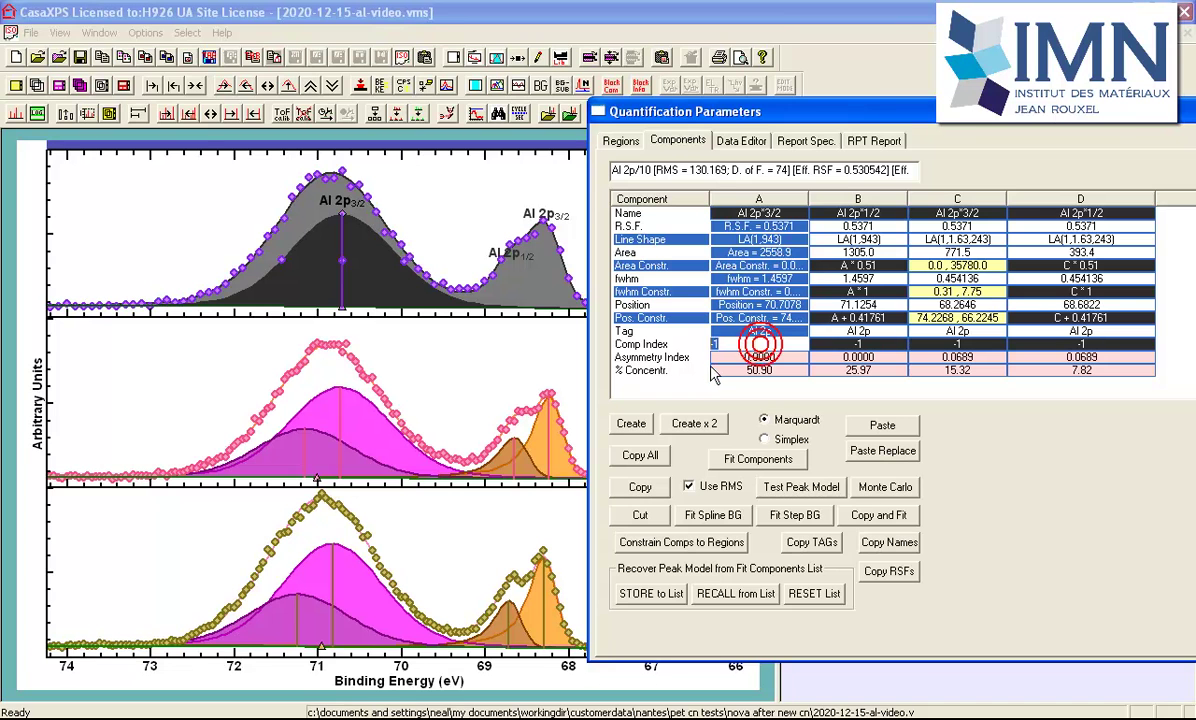
type("set")
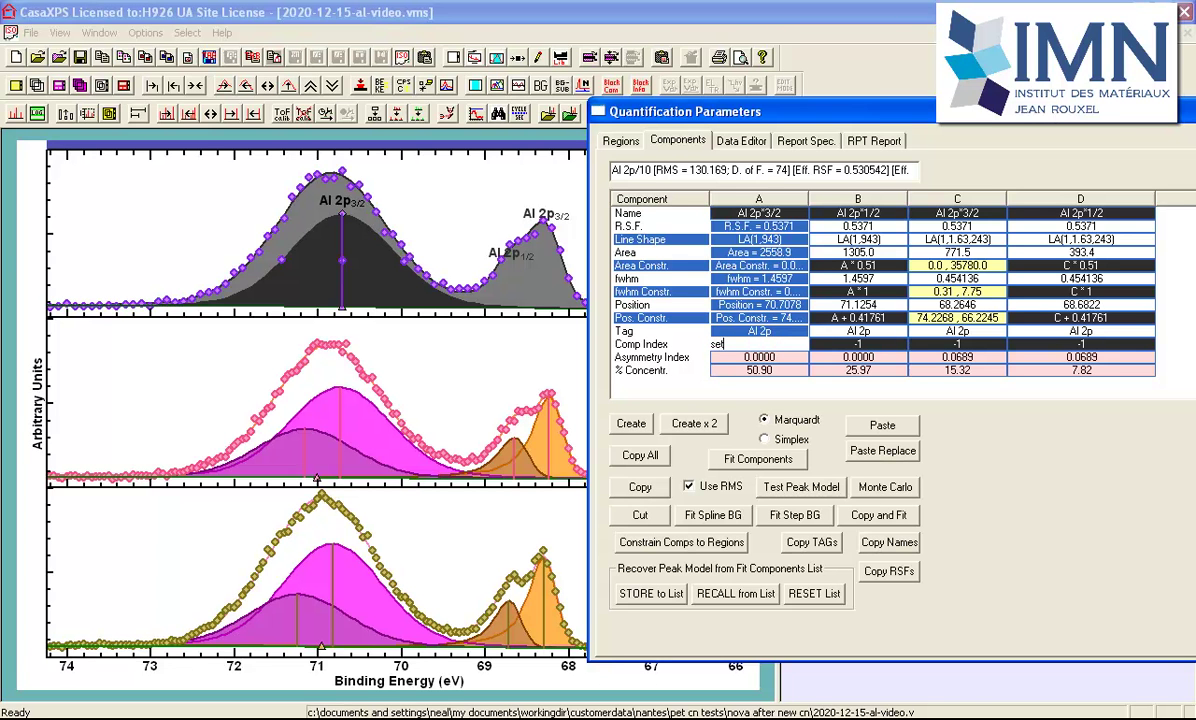
type("=2")
key("BackSpace")
type("3")
key("Return")
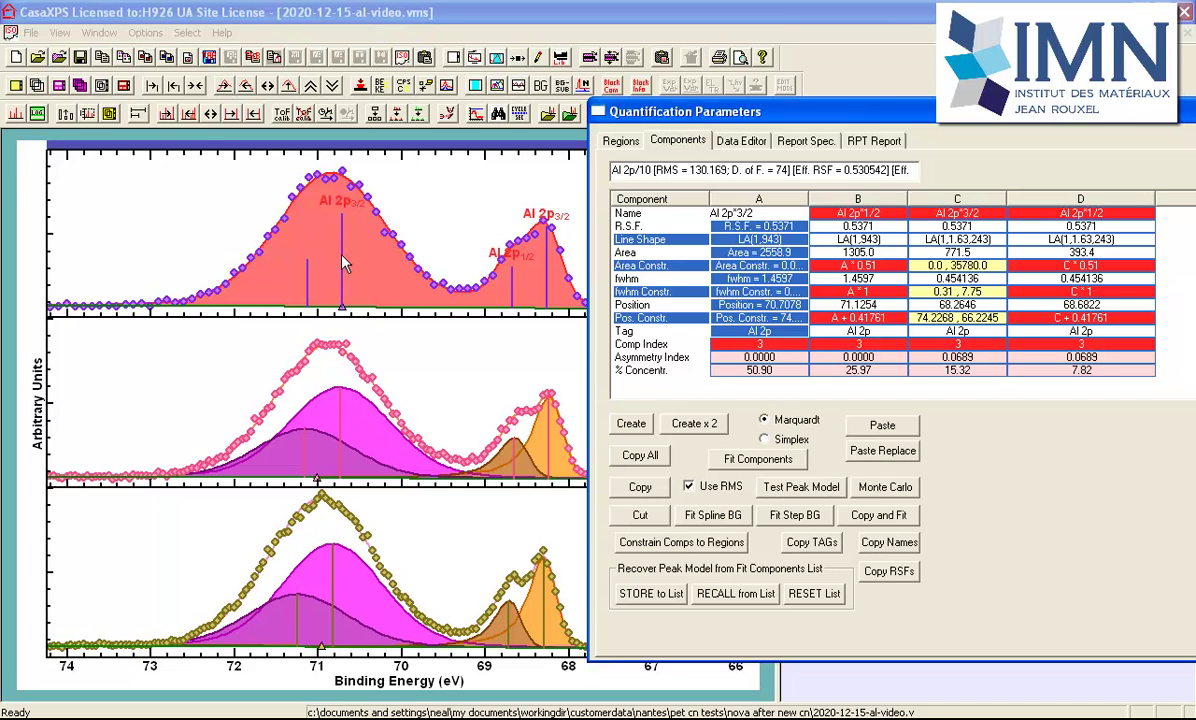
Apply the group command through component A's index so that A and B use index 3 and C and D use 4.
left_click(762, 345)
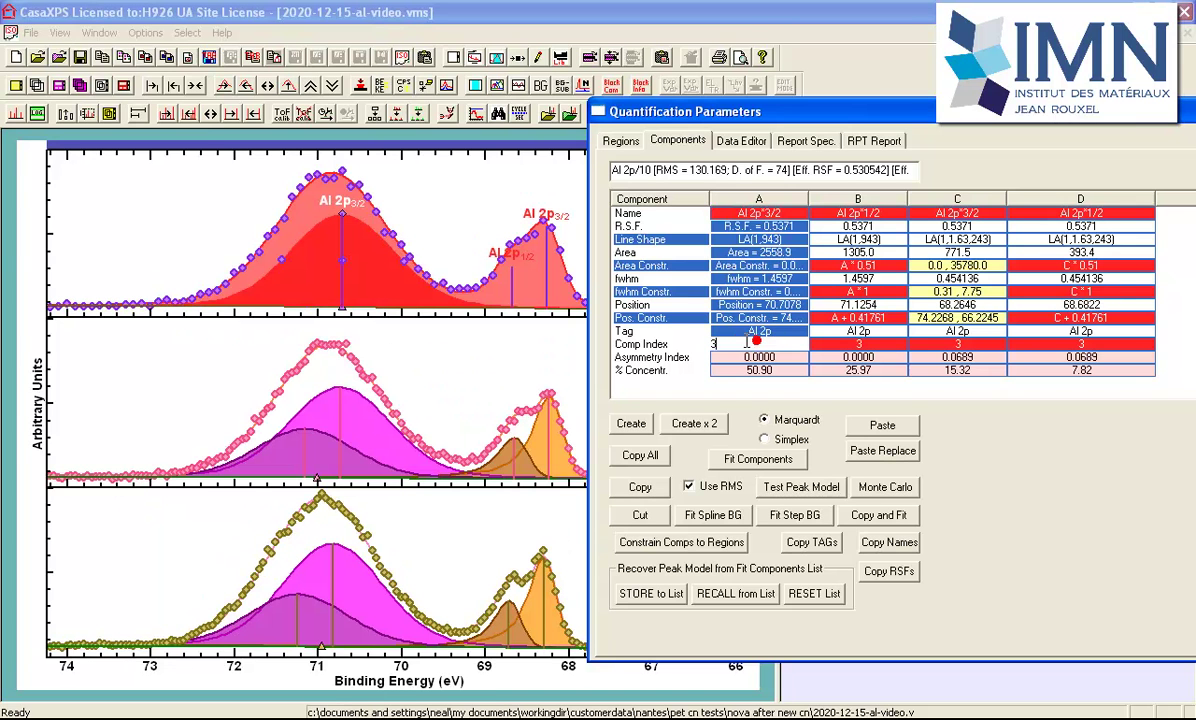
type("group = 2")
key("Return")
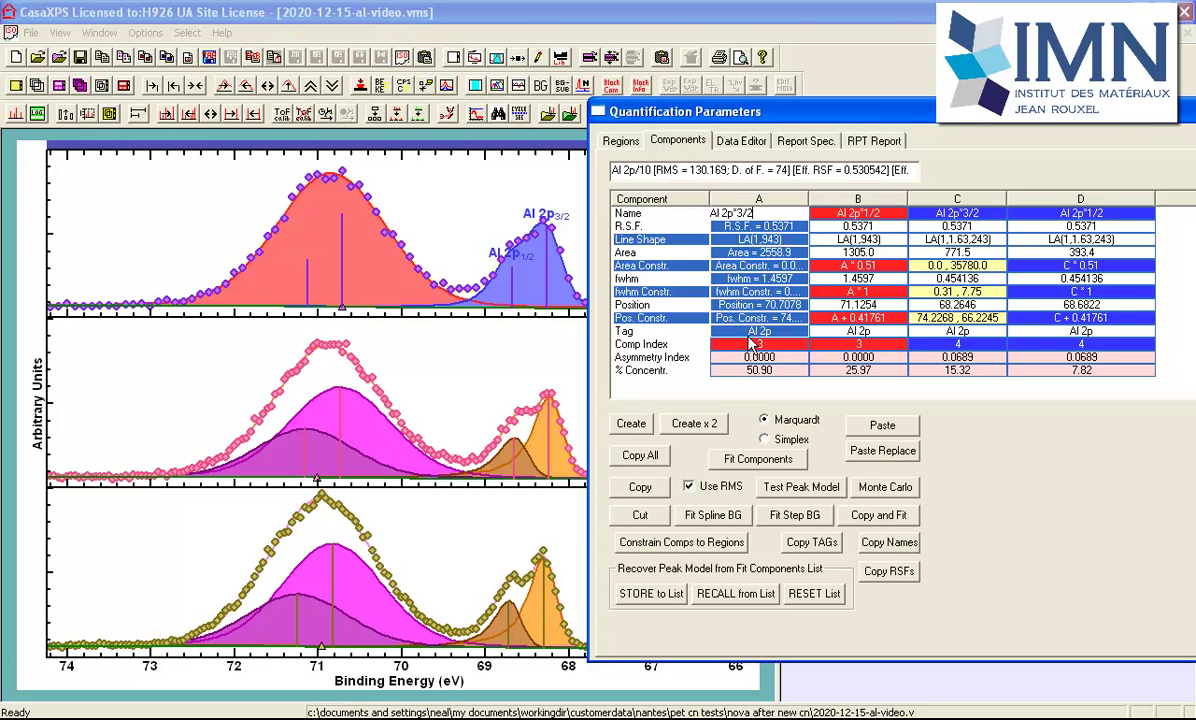
Change component A's line shape to LA(1,843).
left_click(759, 236)
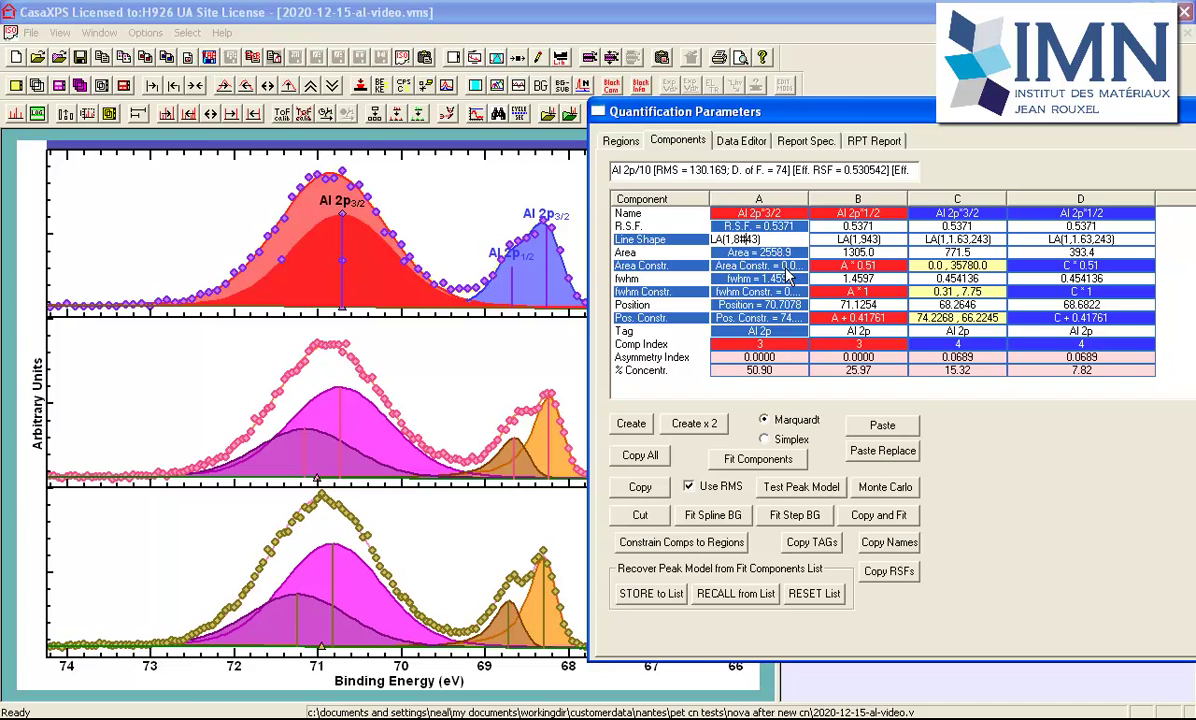
key("Return")
key("Return")
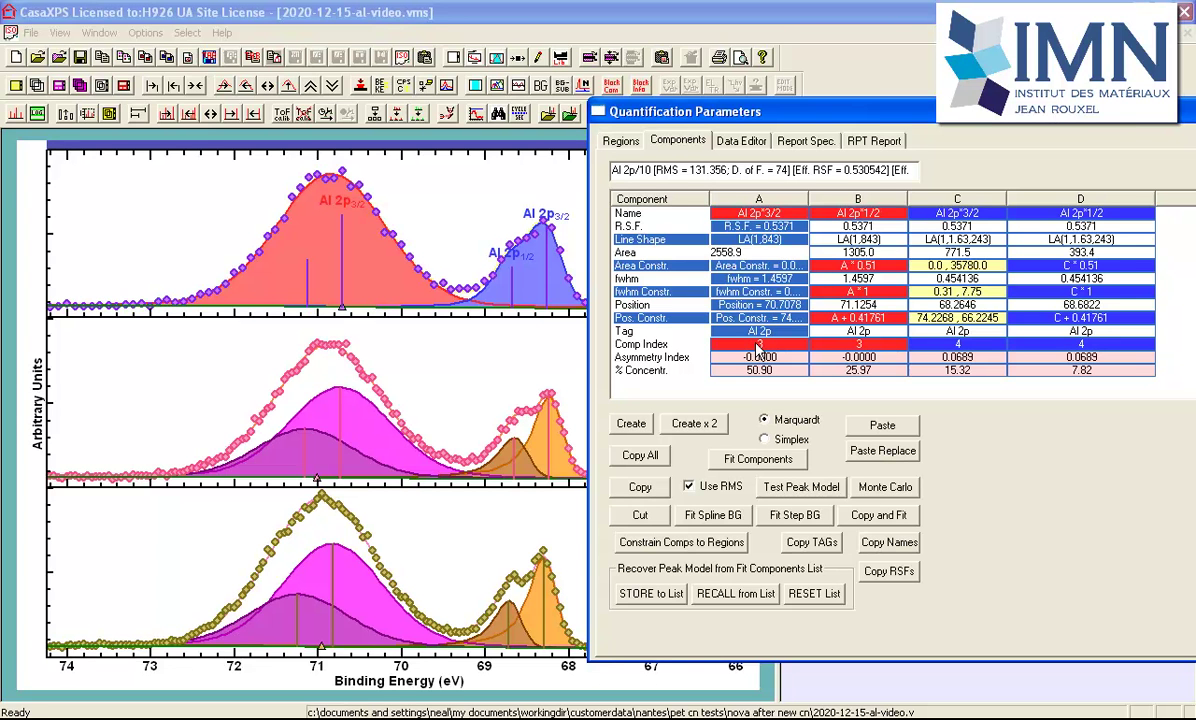
Set component B's index to 2 and component D's index to 5.
left_click(843, 342)
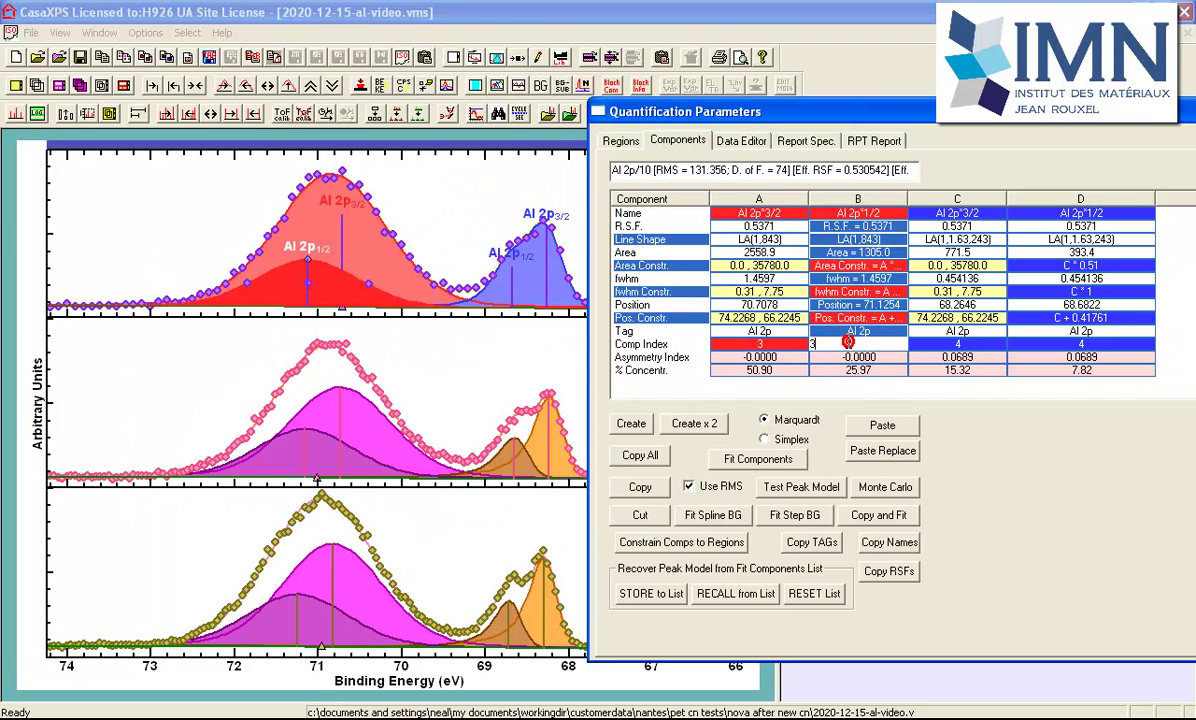
type("2")
key("Return")
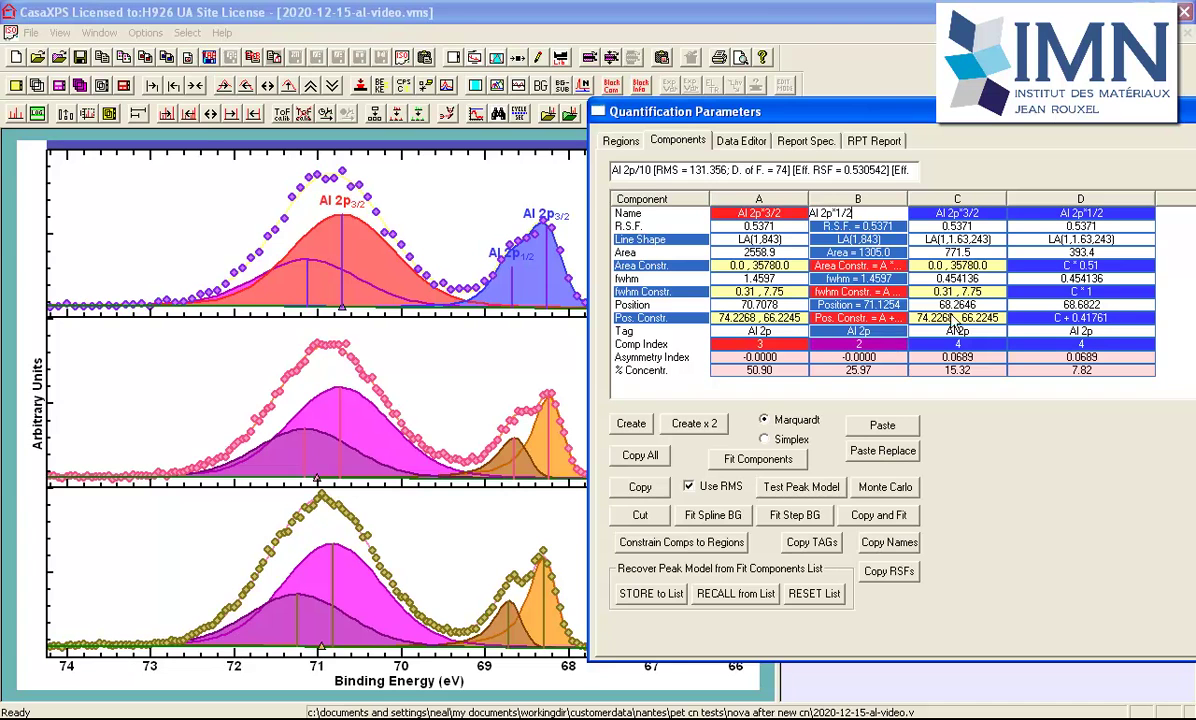
left_click(1060, 348)
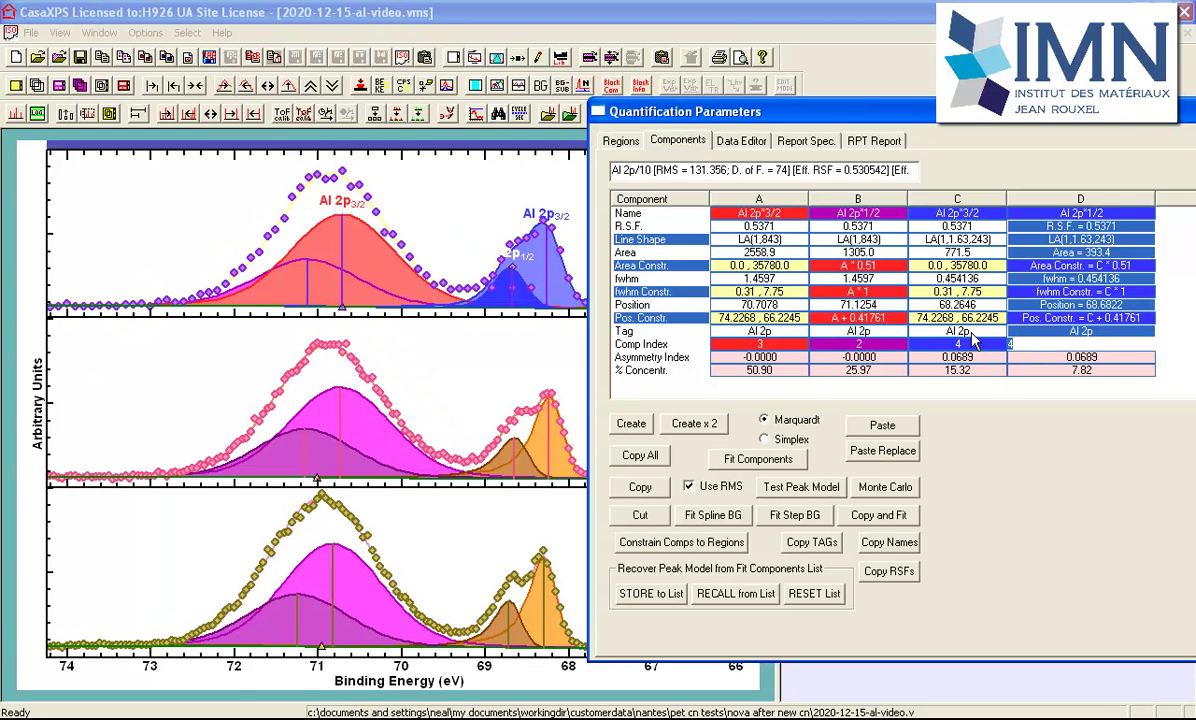
type("5")
key("Return")
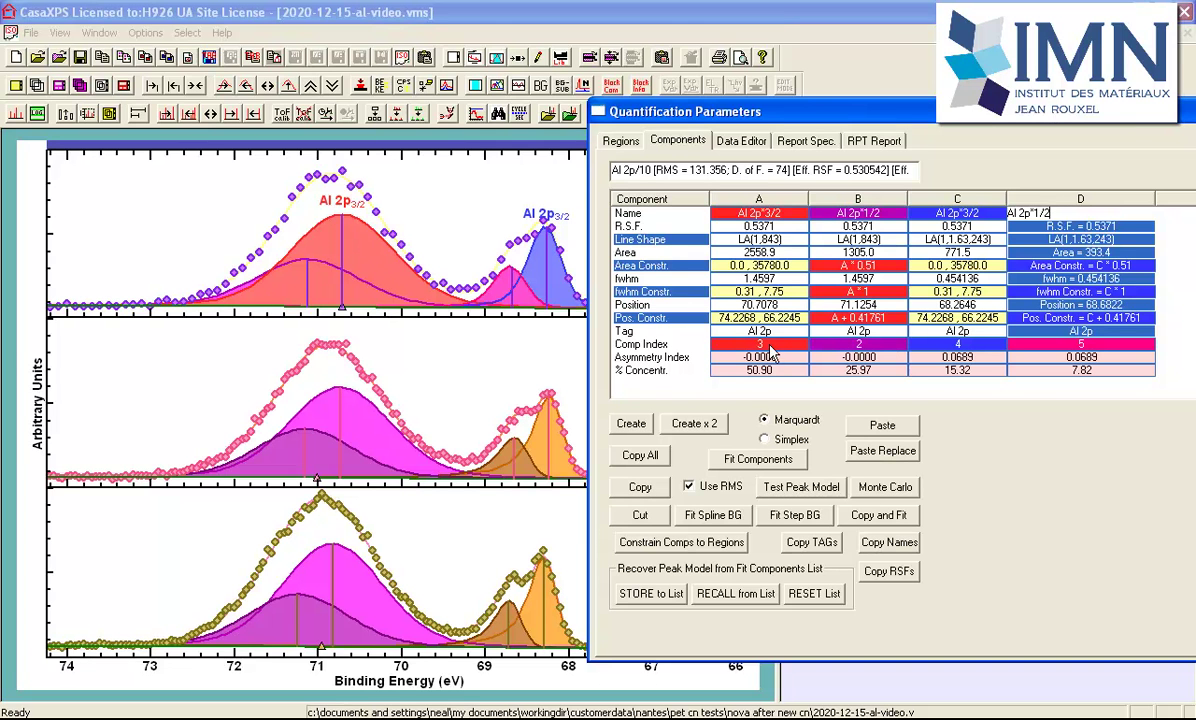
Set component A's index to 2 and component B's index to 3.
left_click(706, 342)
type("2")
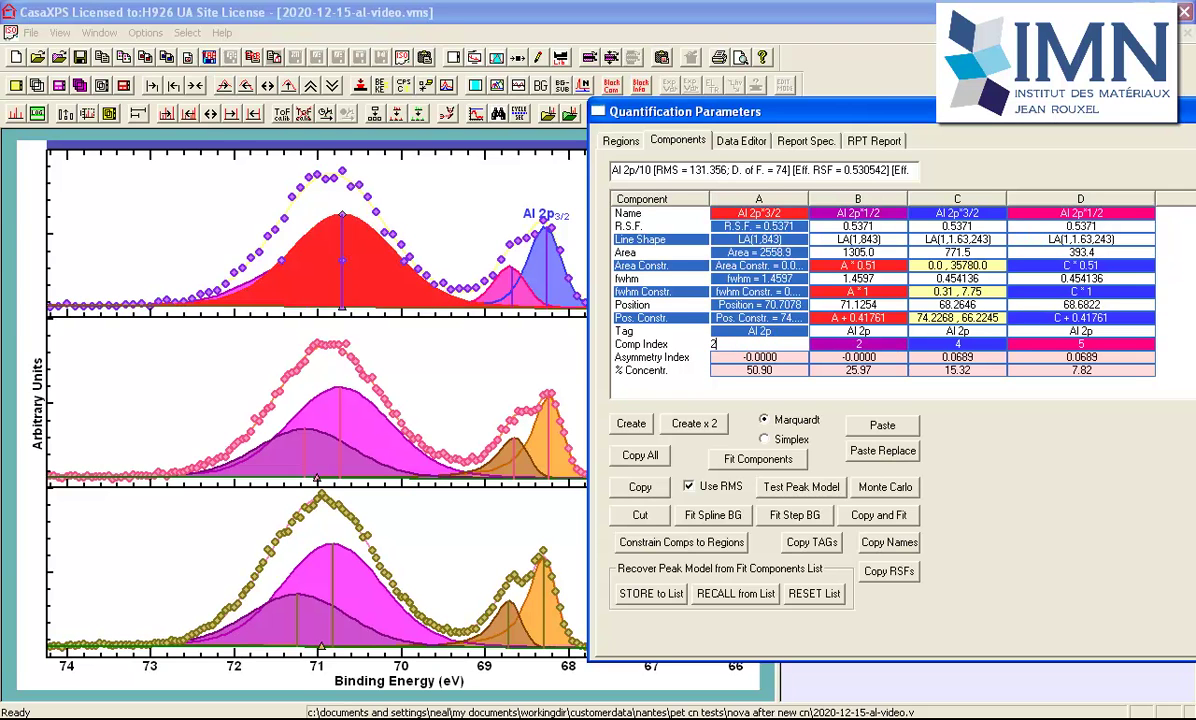
key("Return")
left_click(858, 345)
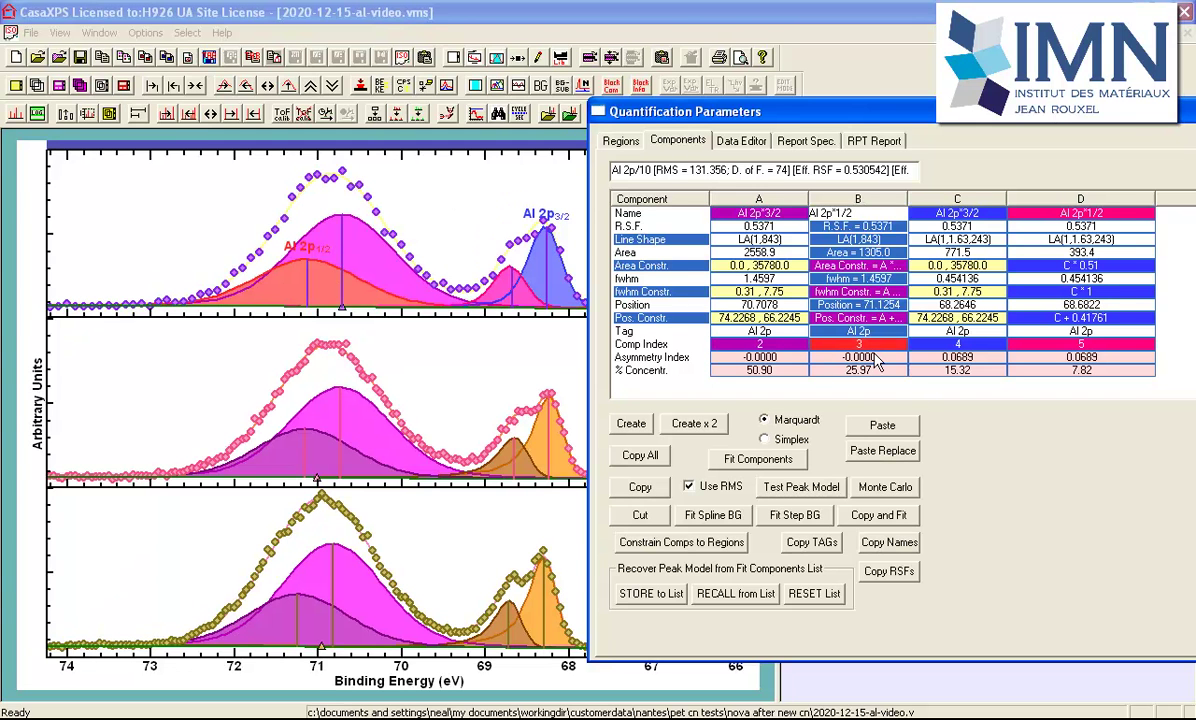
left_click(766, 346)
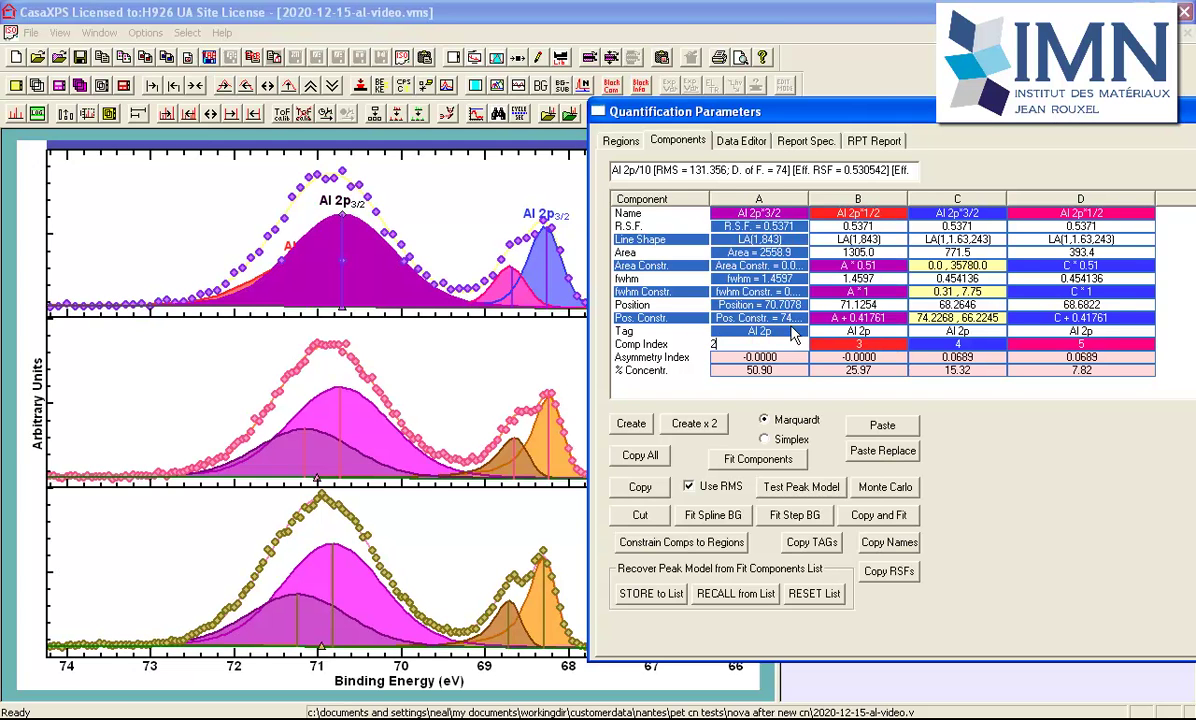
left_click(655, 223)
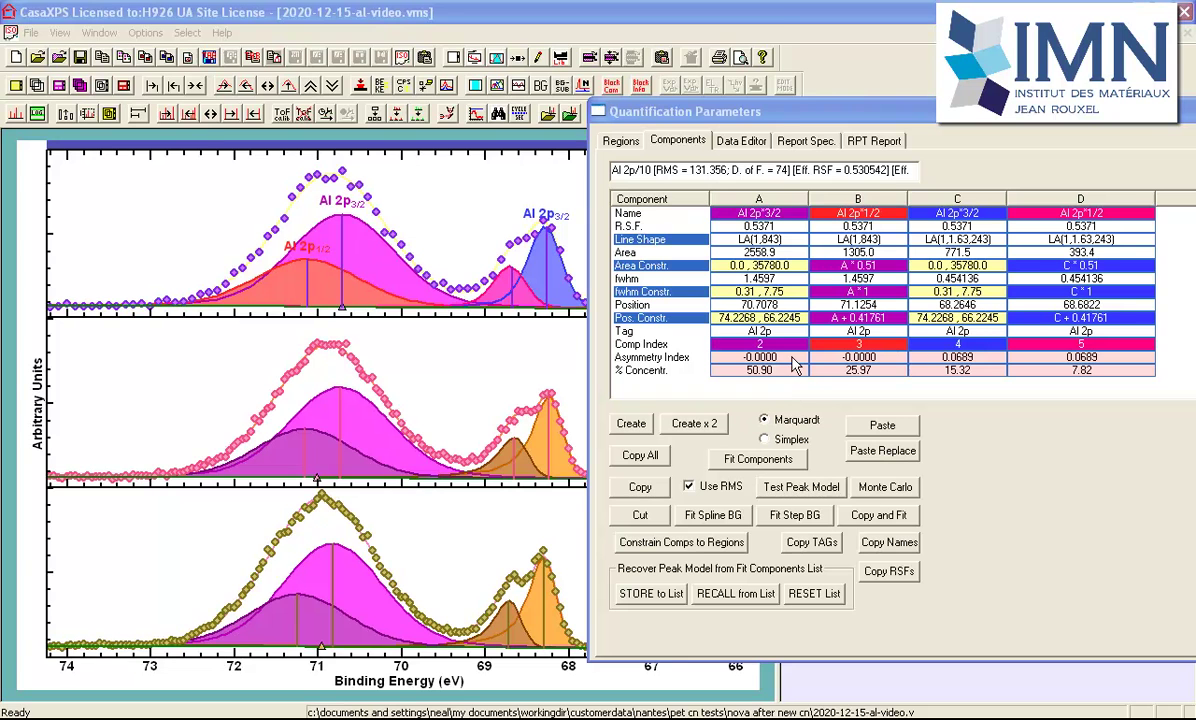
Clear all component indices with reset, and enter step as component A's index to number components A to D from 0 to 3.
left_click(772, 347)
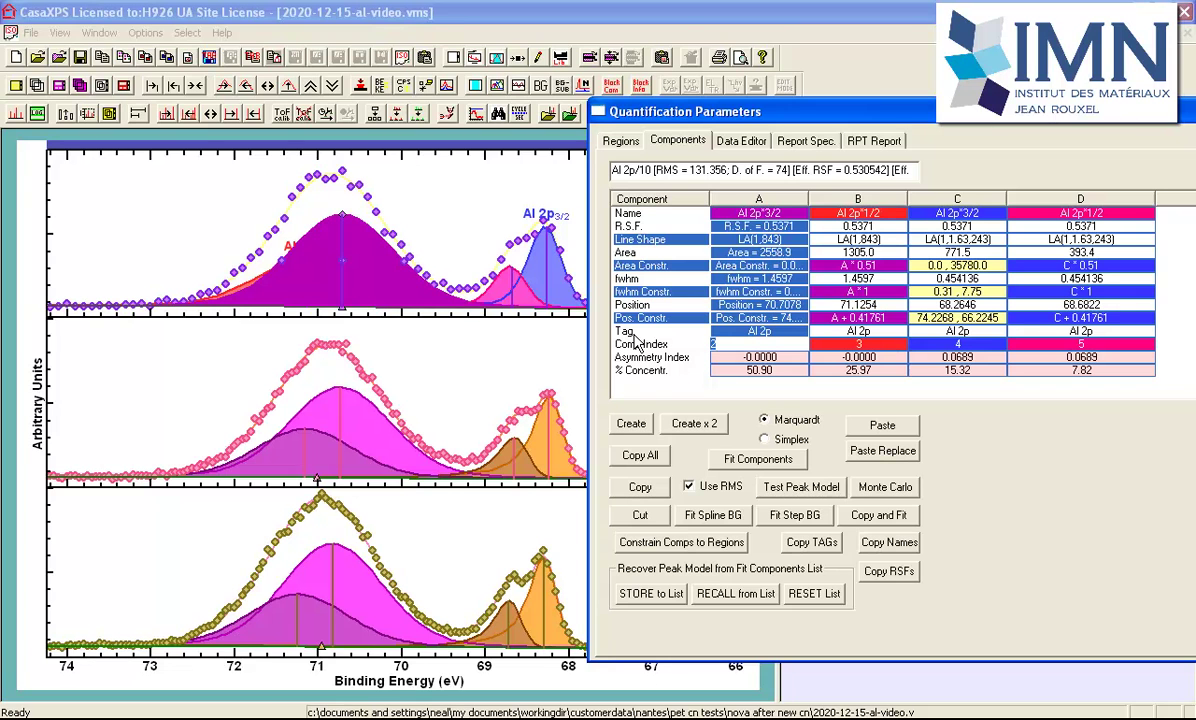
type("reset")
key("Return")
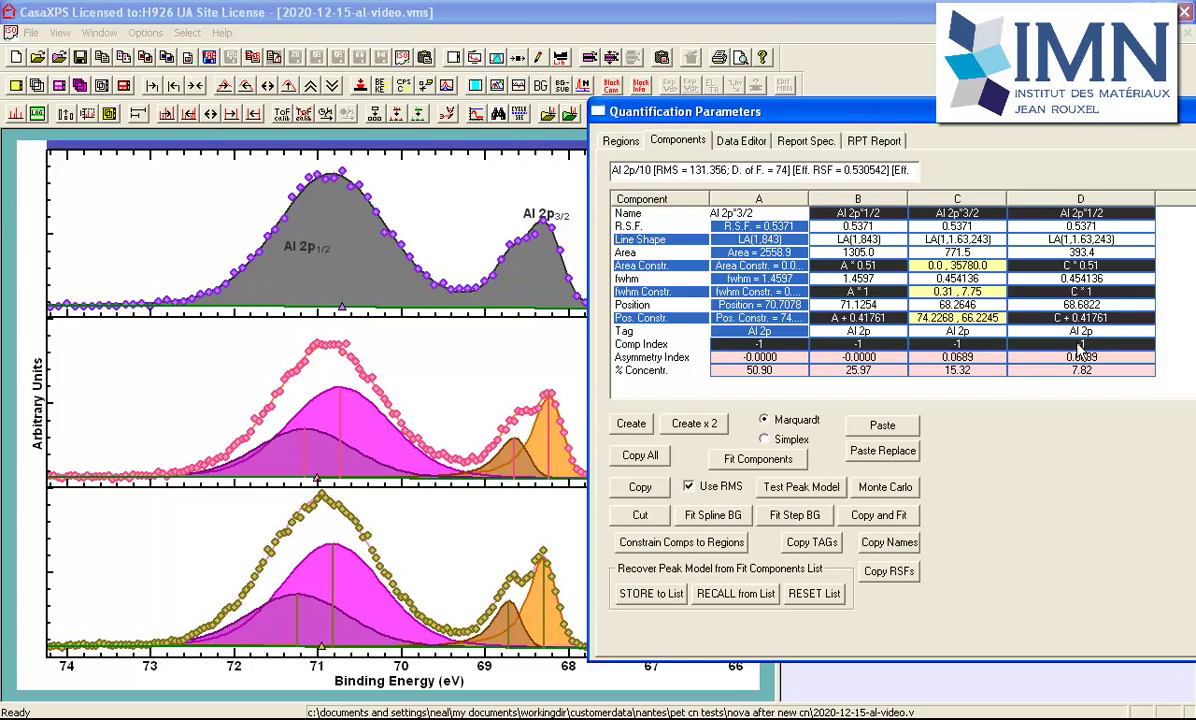
left_click(781, 344)
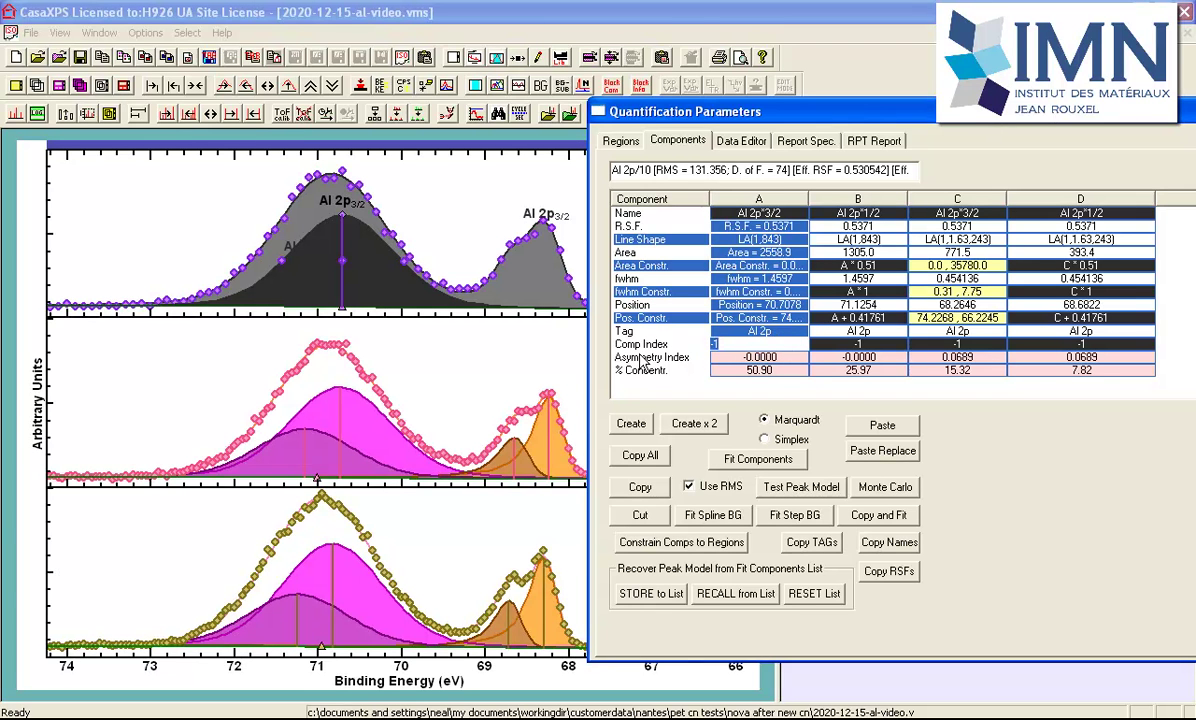
type("step")
key("Return")
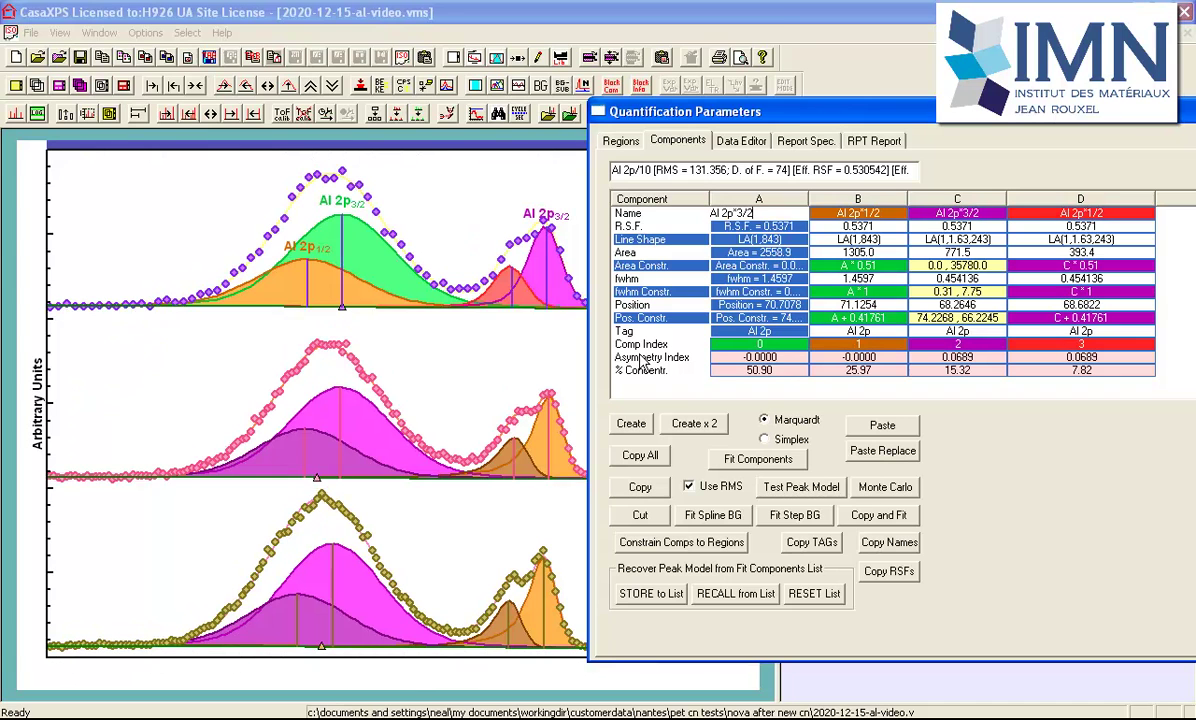